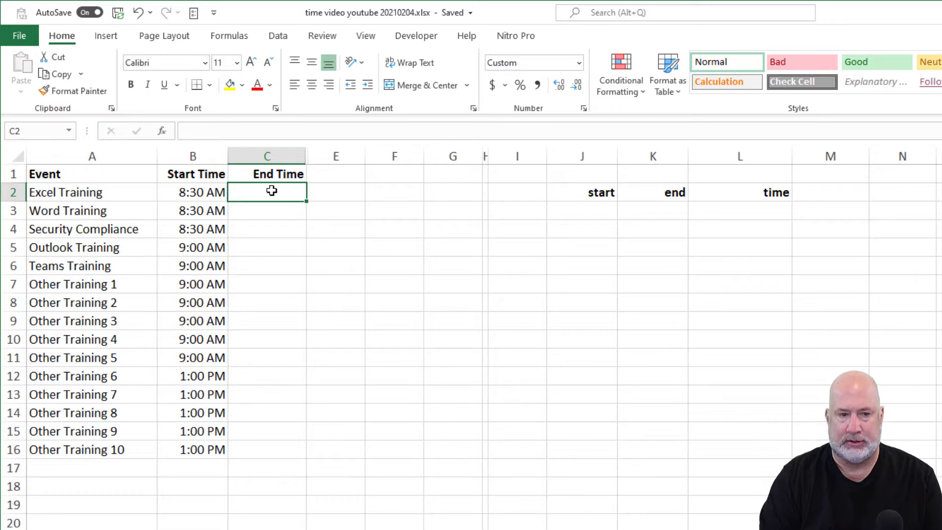
# Try =B2+3 in C2, then delete the wrong result
pyautogui.write('=')
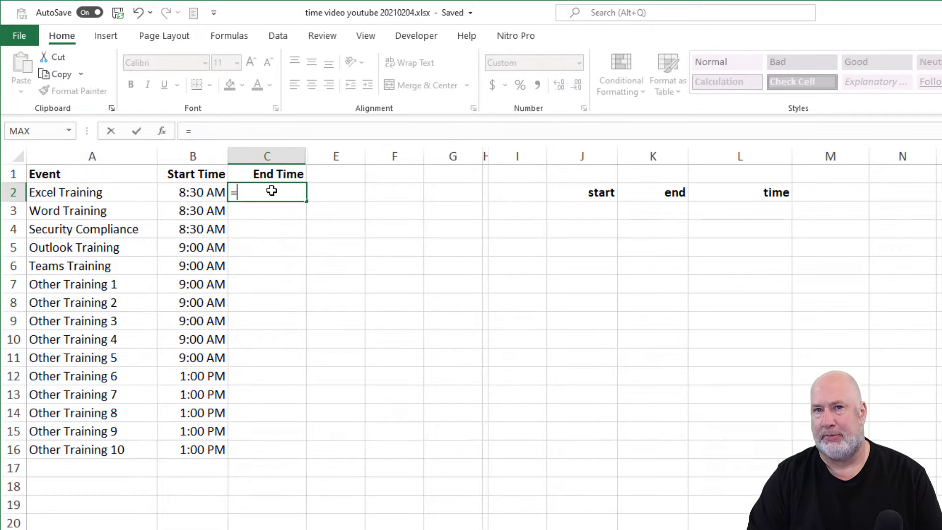
pyautogui.press('Left')
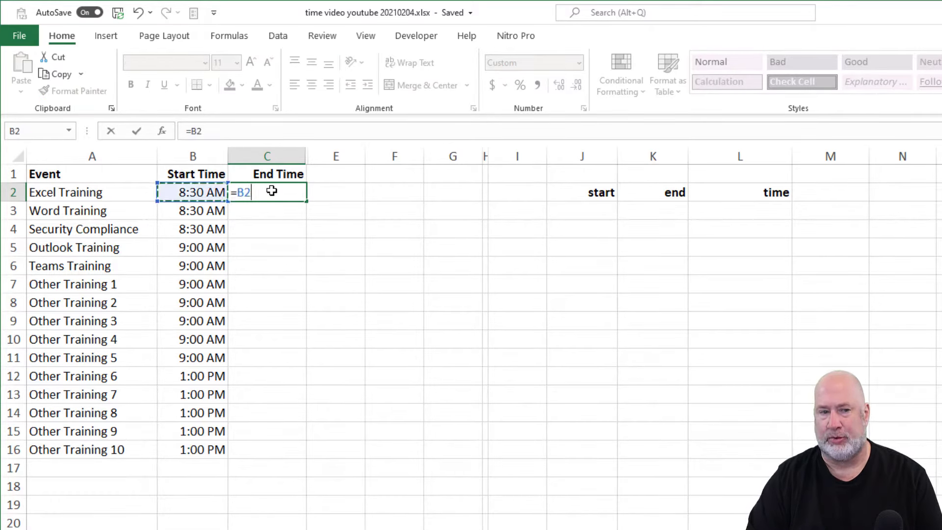
pyautogui.write('+3')
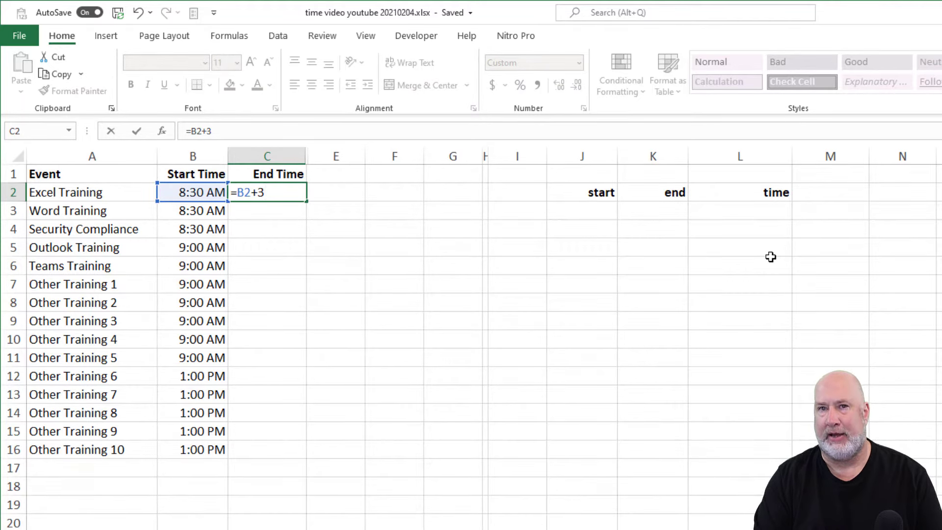
pyautogui.hotkey('ctrl', 'Return')
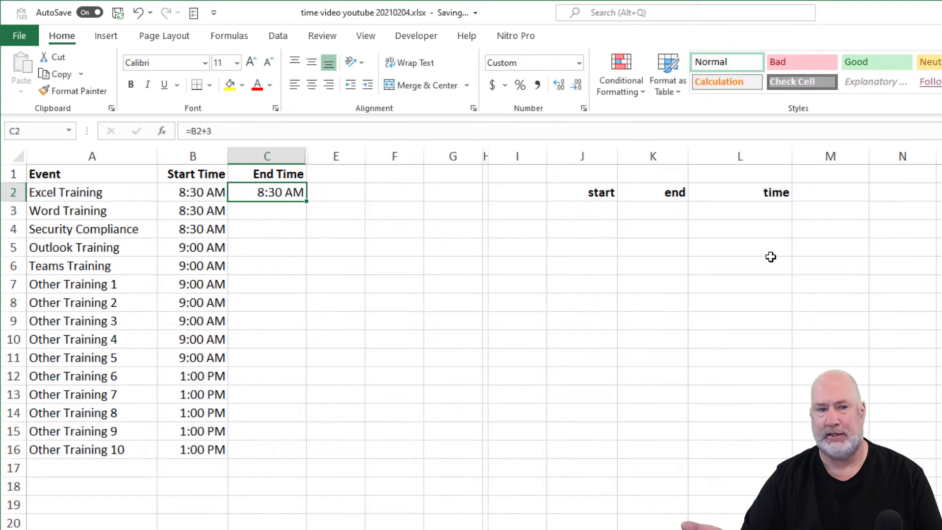
pyautogui.press('Delete')
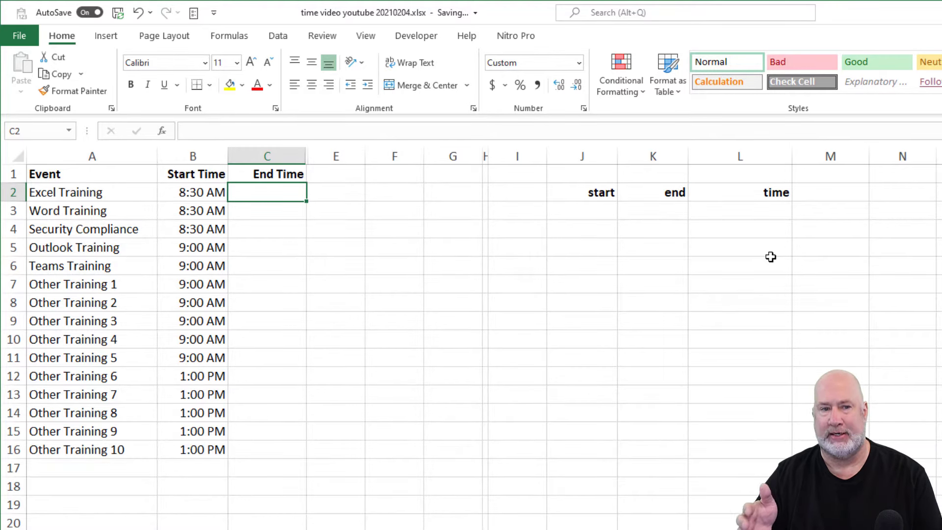
# Enter =B2+TIME(3,0,0) in C2 and fill it down to C16
pyautogui.write('=t')
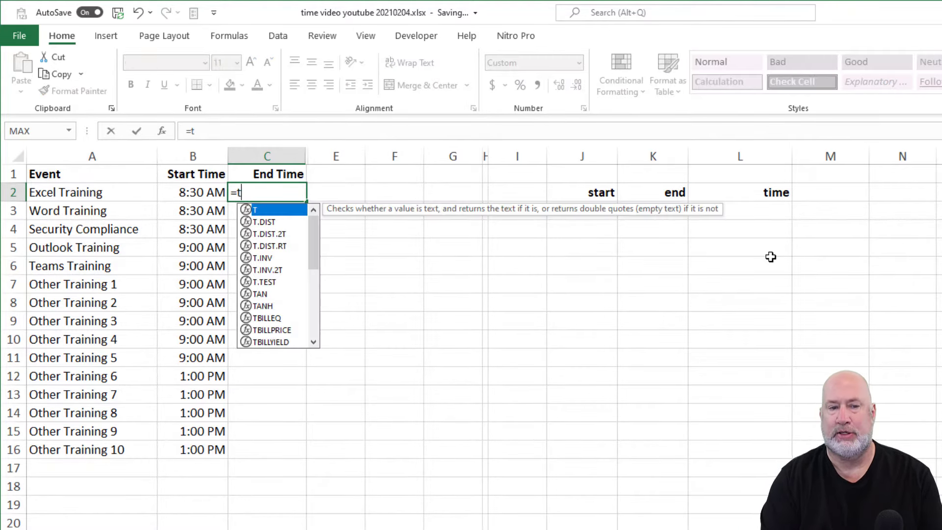
pyautogui.press('BackSpace')
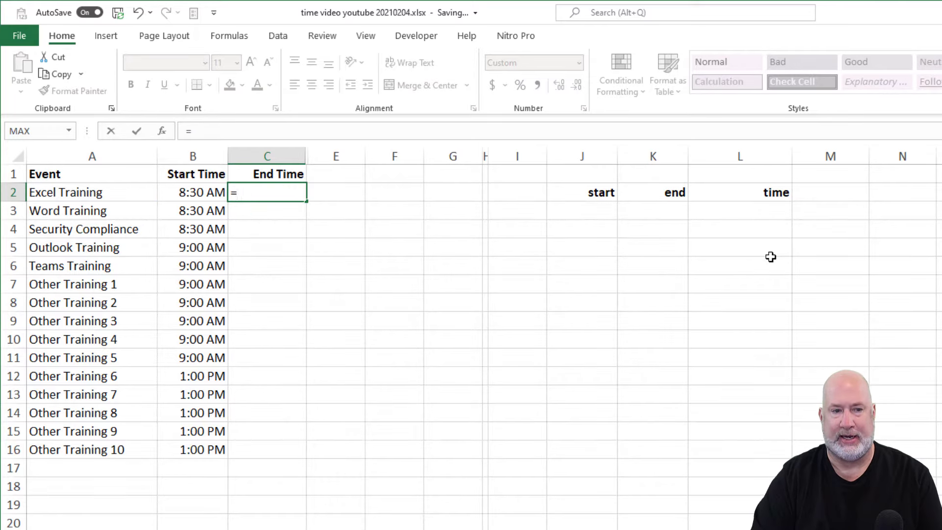
pyautogui.press('Left')
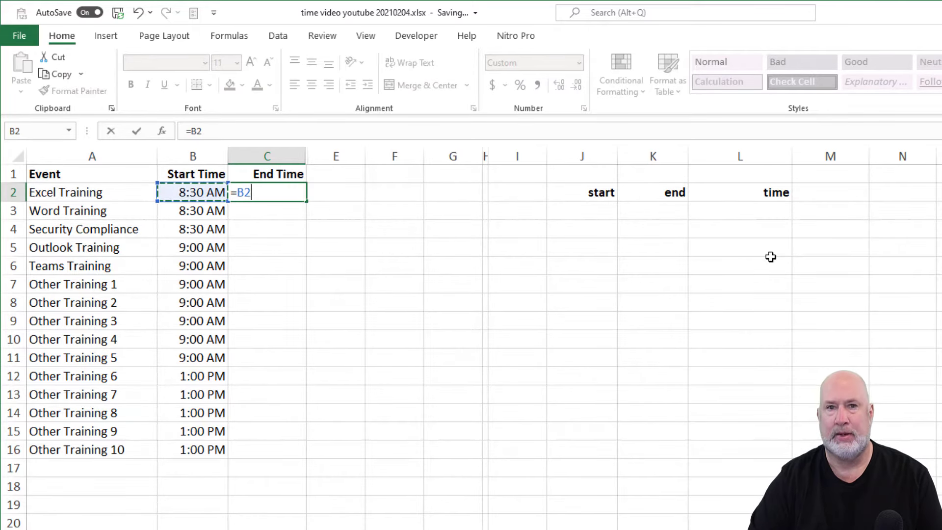
pyautogui.write('+')
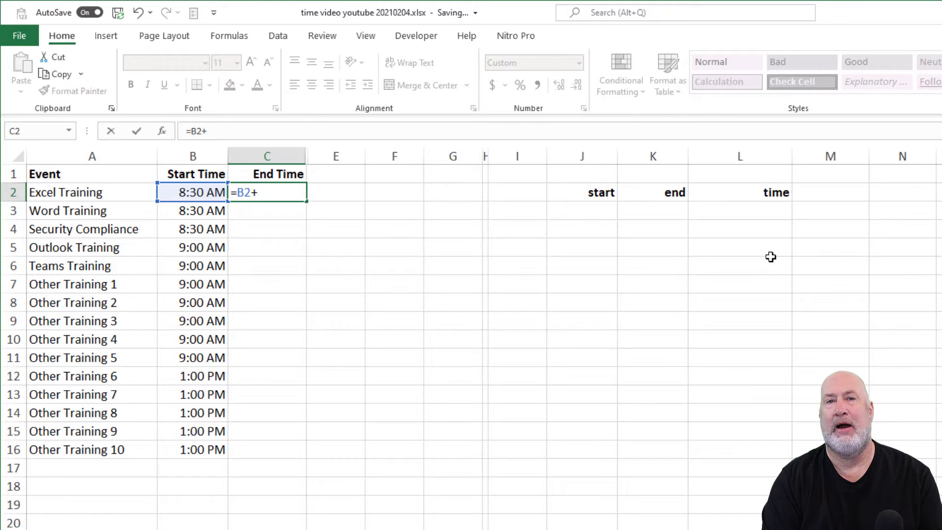
pyautogui.write('time')
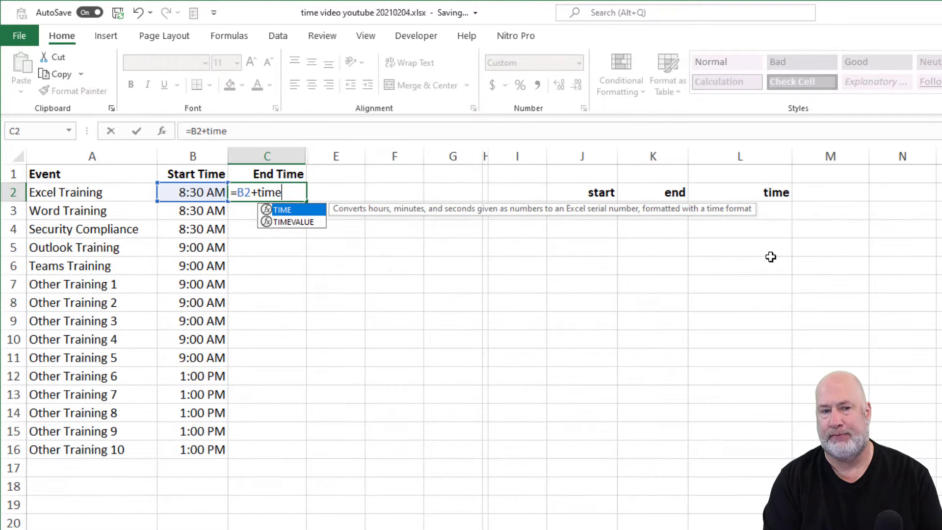
pyautogui.press('Tab')
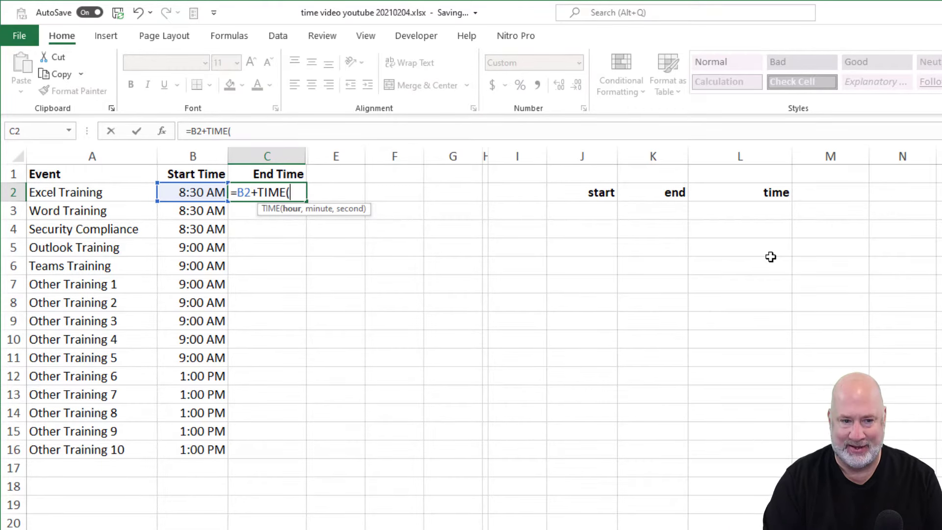
pyautogui.write('3')
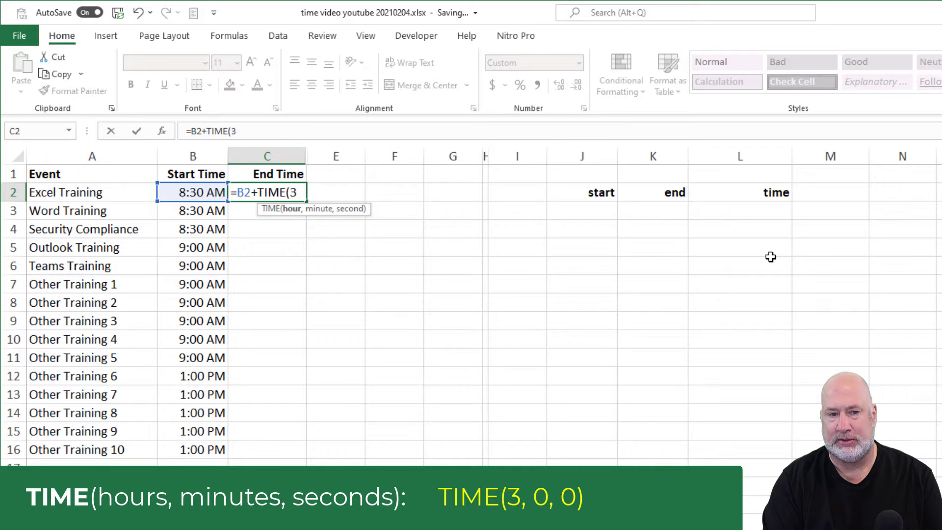
pyautogui.write(',0,0')
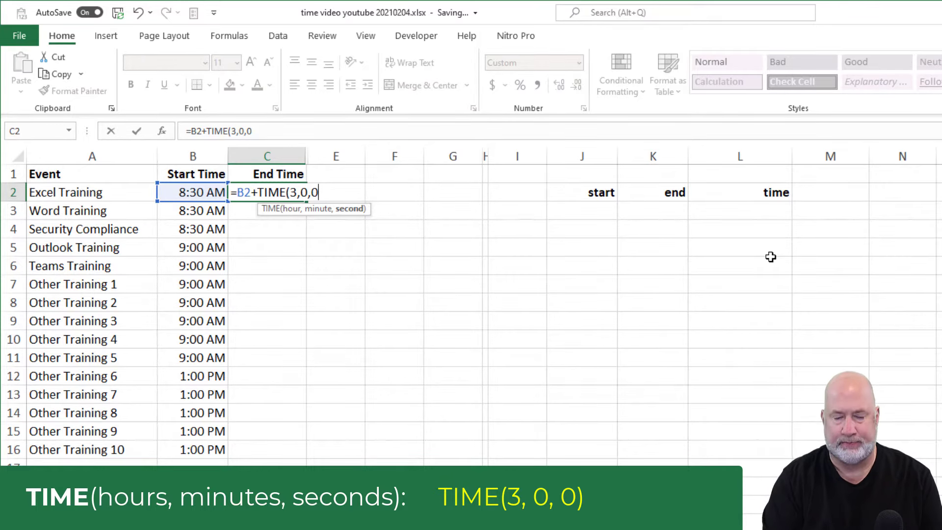
pyautogui.write(')')
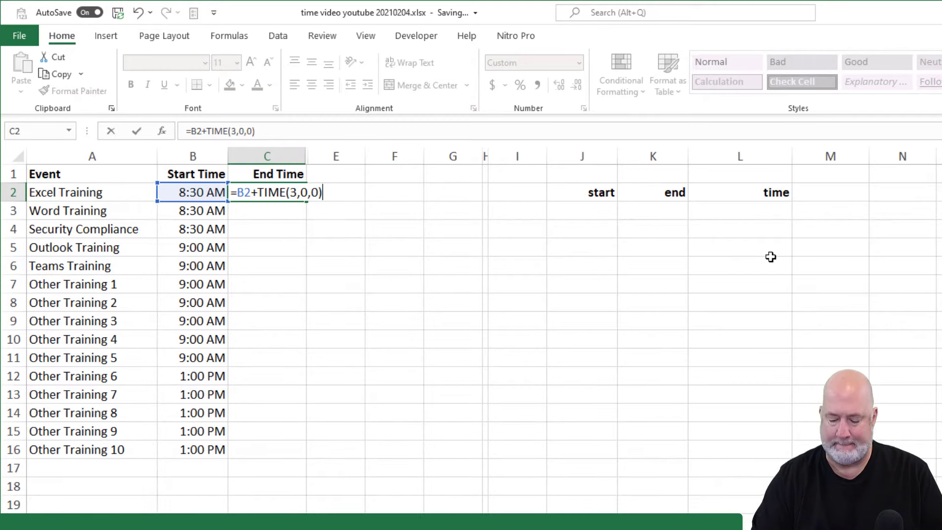
pyautogui.hotkey('ctrl', 'Return')
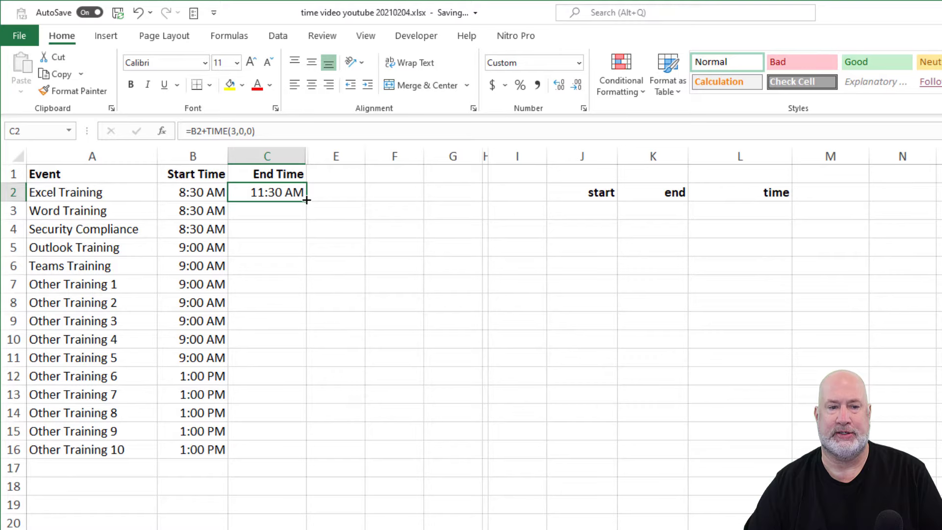
pyautogui.moveTo(305, 199); pyautogui.dragTo(325, 457)
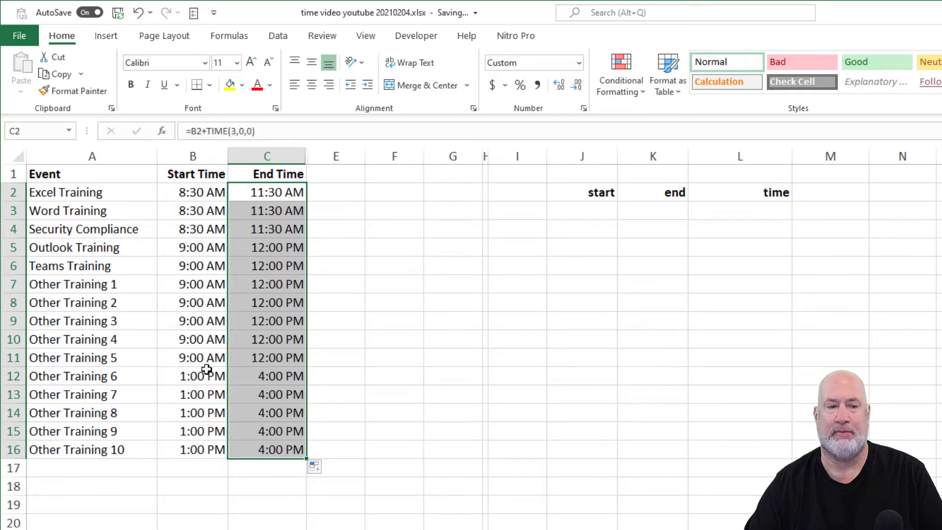
# Change C2 to =B2+TIME(3,30,0) and copy it down the End Time column
pyautogui.click(285, 199)
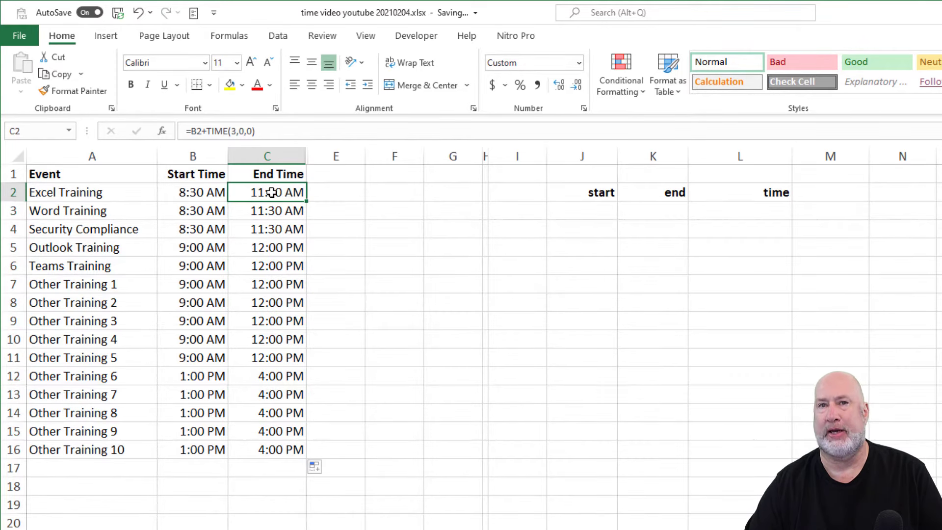
pyautogui.doubleClick(272, 192)
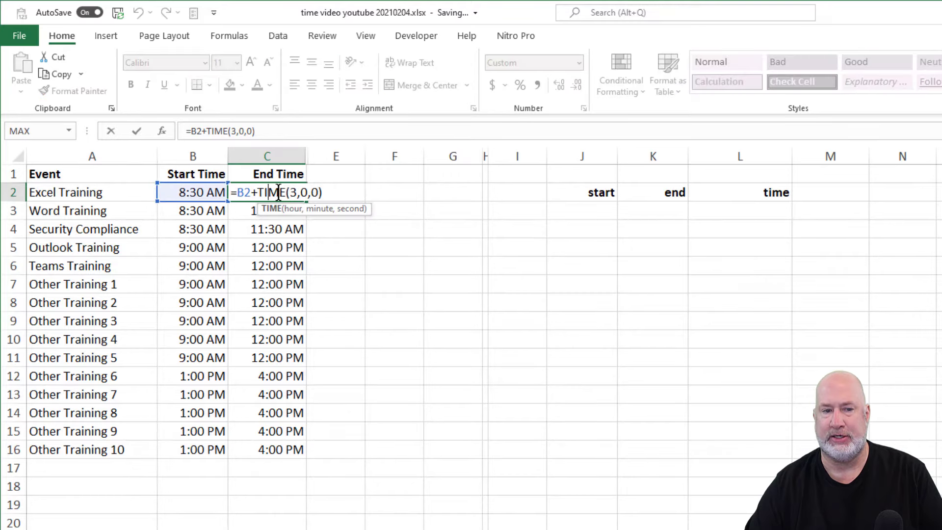
pyautogui.press('Right')
pyautogui.press('Right')
pyautogui.press('Right')
pyautogui.press('Right')
pyautogui.press('Delete')
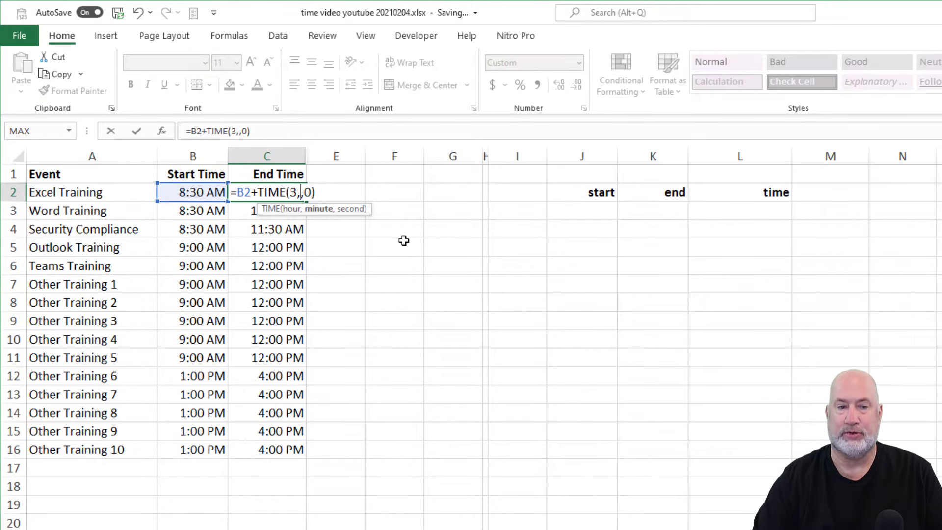
pyautogui.write('30')
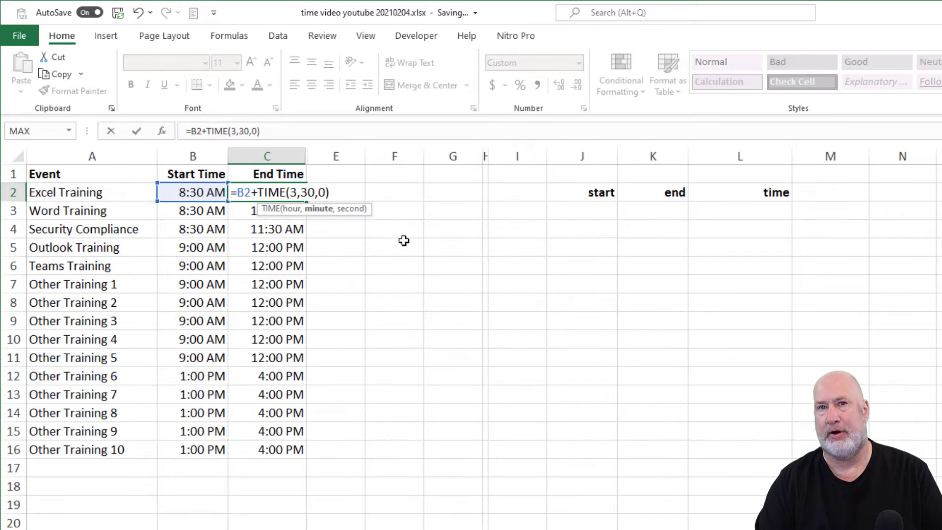
pyautogui.hotkey('ctrl', 'Return')
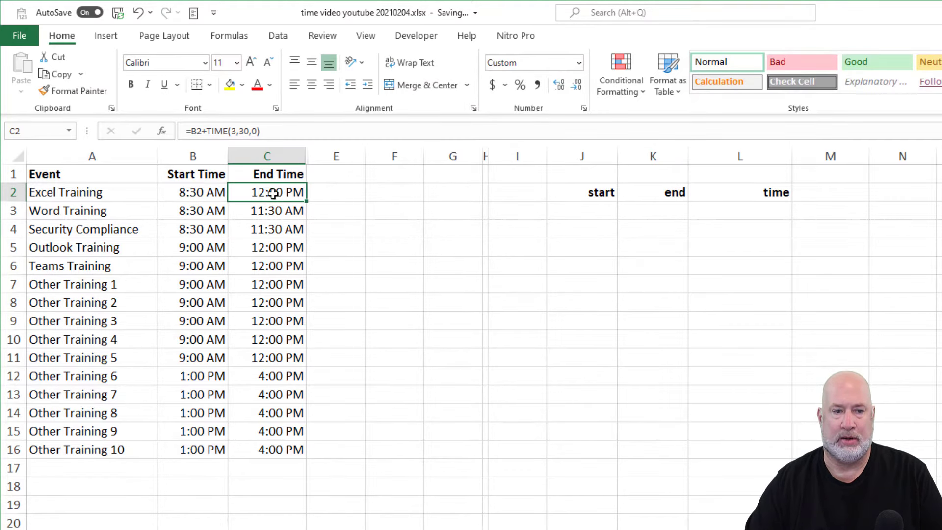
pyautogui.doubleClick(305, 201)
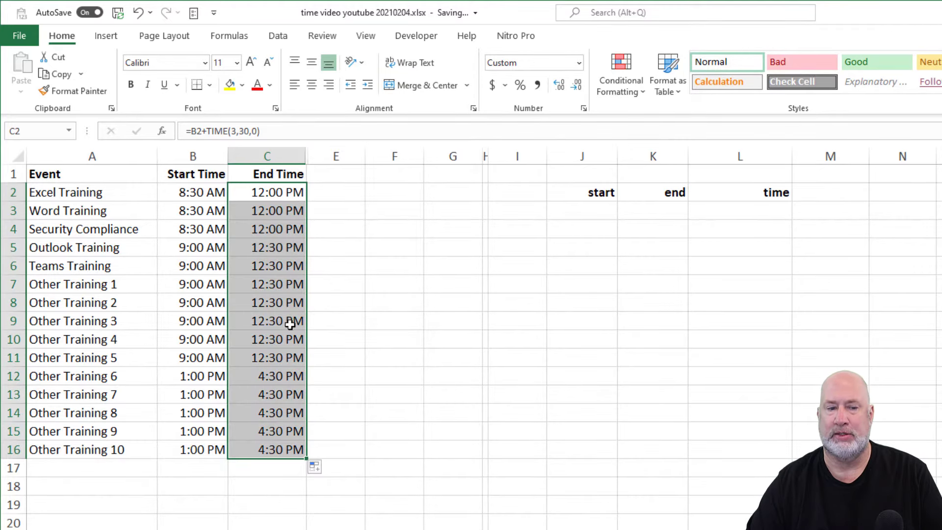
# Check a copied formula, then delete all end times in C2:C16
pyautogui.click(269, 242)
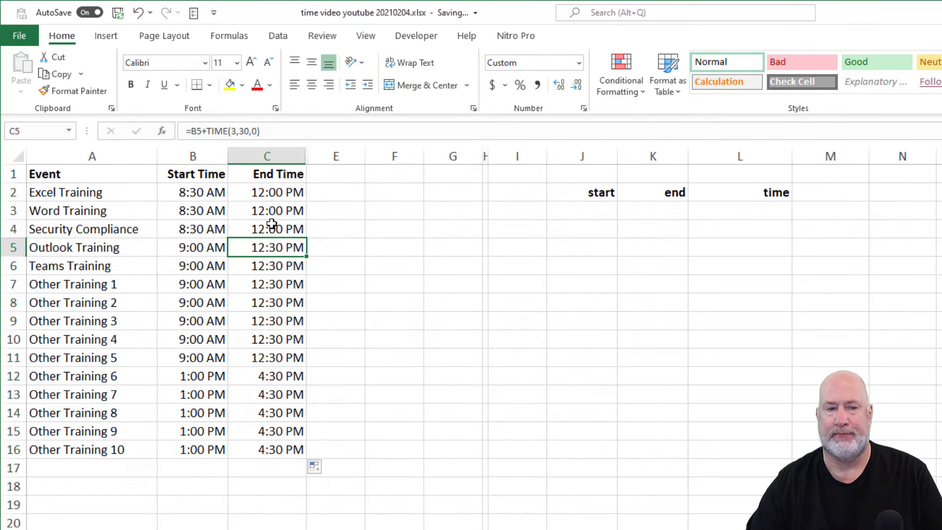
pyautogui.click(271, 194)
pyautogui.moveTo(273, 211); pyautogui.dragTo(272, 442)
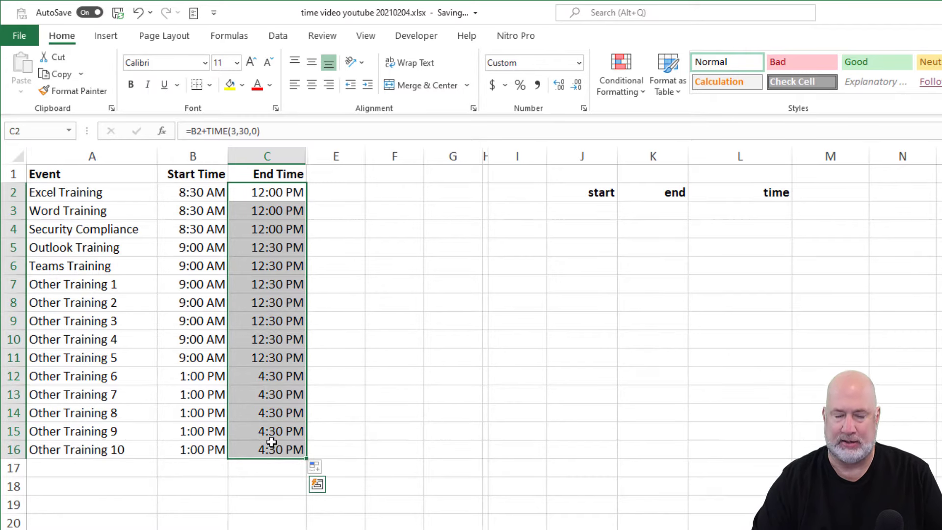
pyautogui.press('Delete')
# Unhide column D to show the durations, starting with 3:30
pyautogui.click(367, 267)
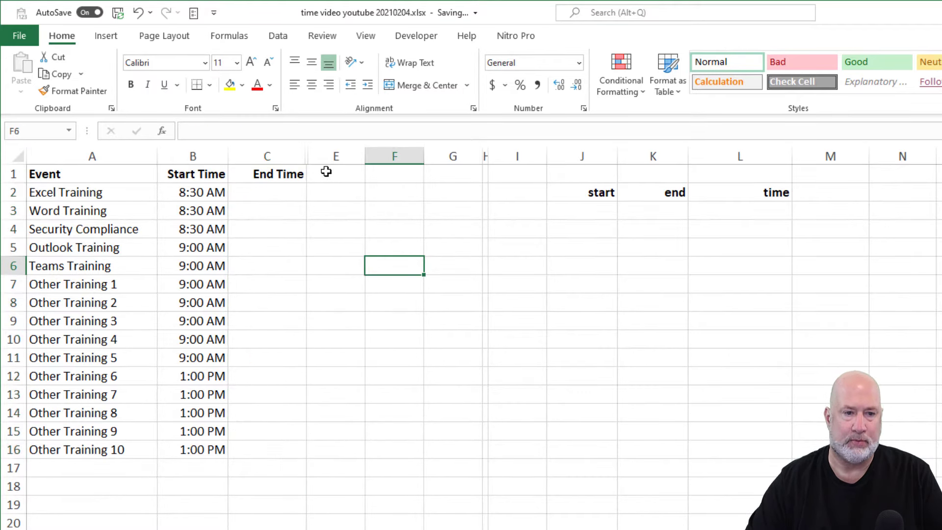
pyautogui.moveTo(310, 158); pyautogui.dragTo(395, 174)
pyautogui.click(357, 192)
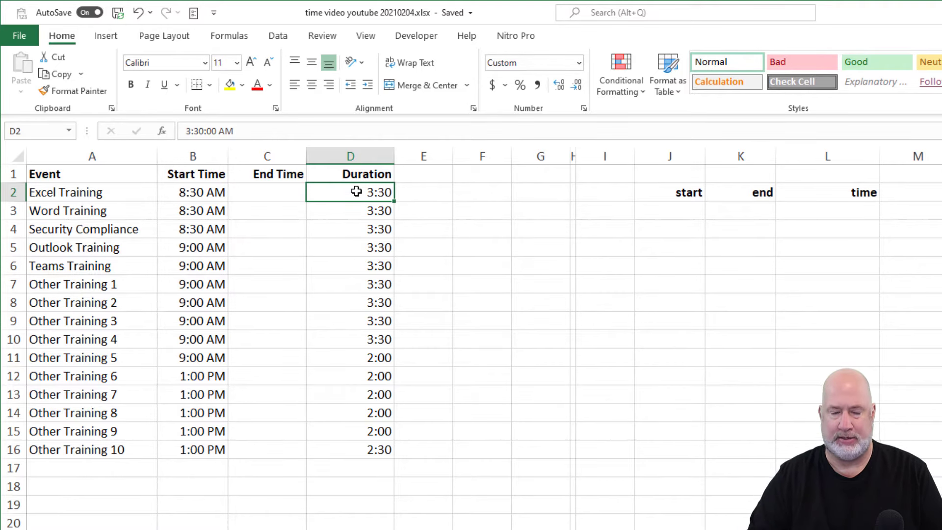
# Enter =B2+D2 in C2 and copy it down to C16
pyautogui.press('Left')
pyautogui.write('=')
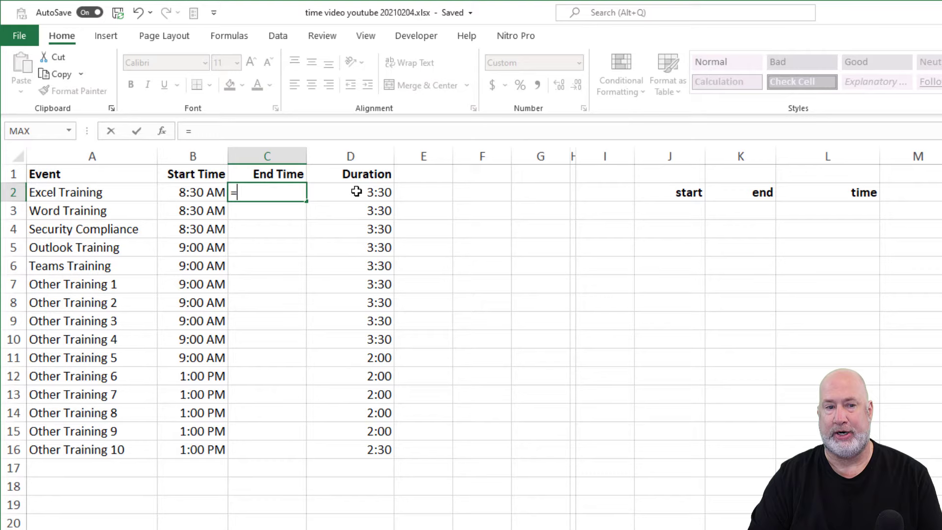
pyautogui.press('Left')
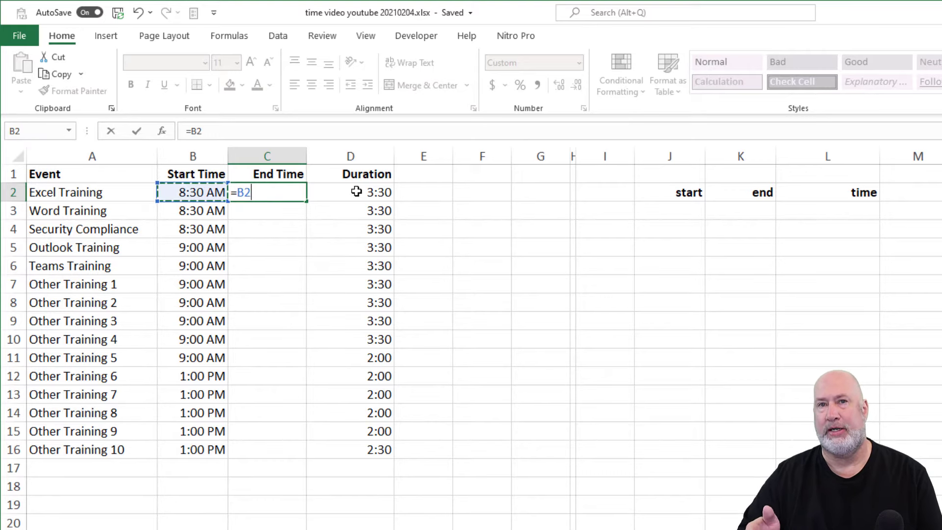
pyautogui.write('+')
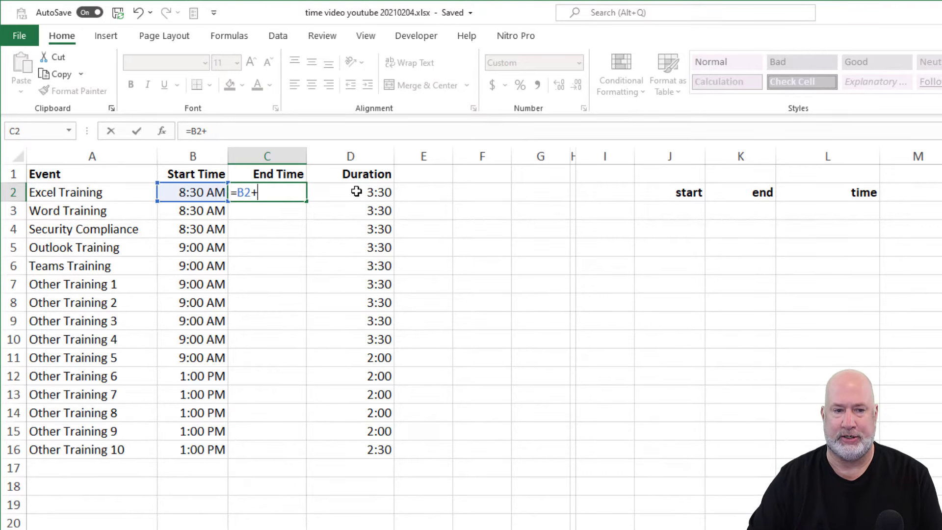
pyautogui.click(356, 191)
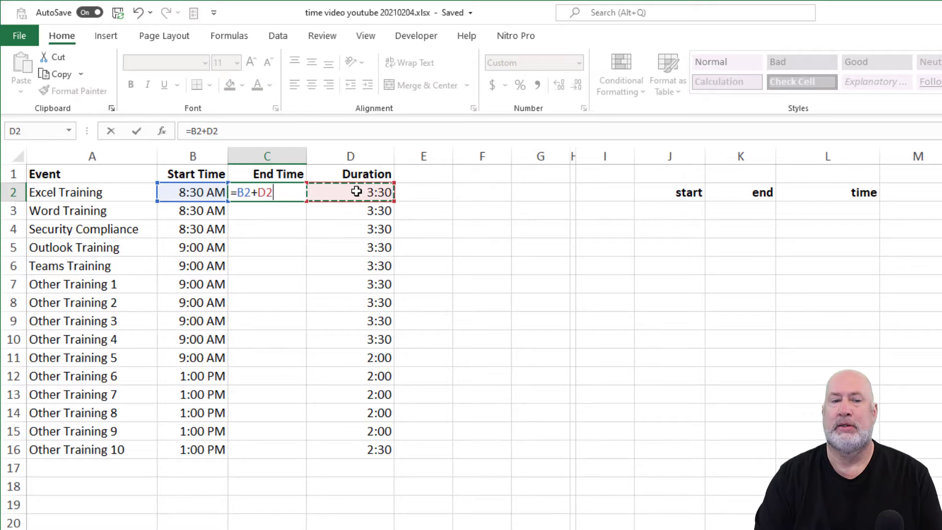
pyautogui.hotkey('ctrl', 'Return')
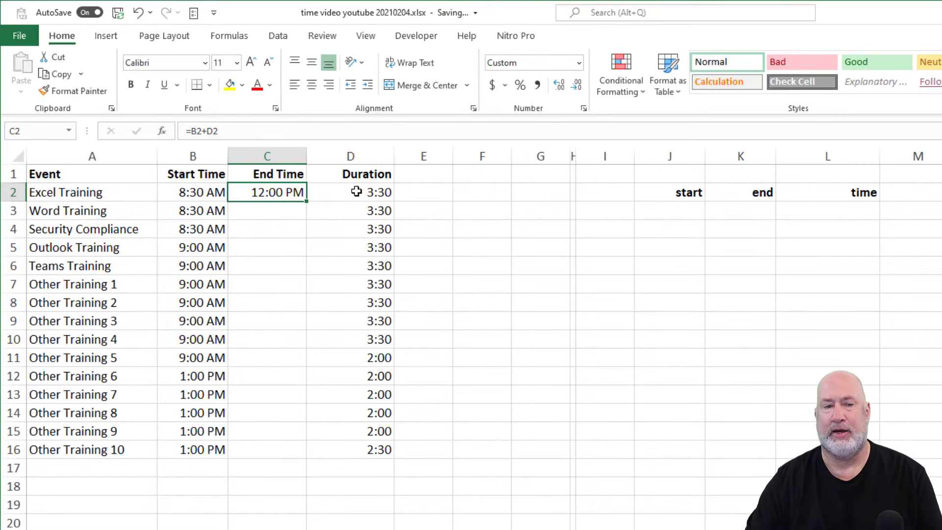
pyautogui.doubleClick(307, 200)
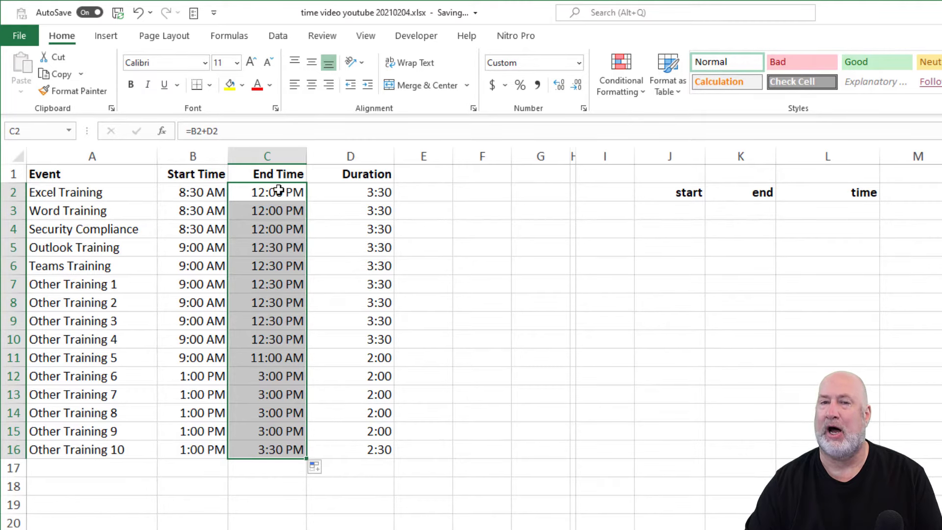
# Add the heading 'Durantion 2' in E1
pyautogui.click(416, 180)
pyautogui.write('Di')
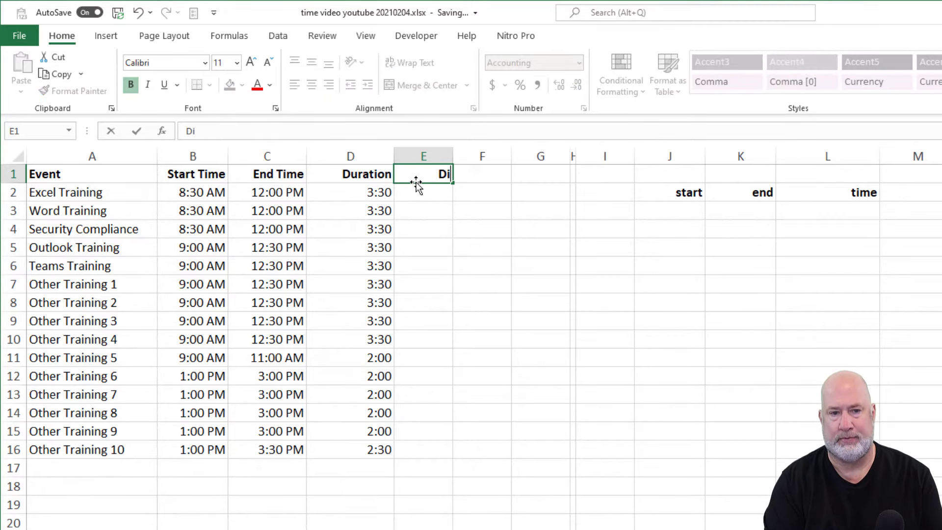
pyautogui.press('BackSpace')
pyautogui.press('BackSpace')
pyautogui.write('Durantion 2')
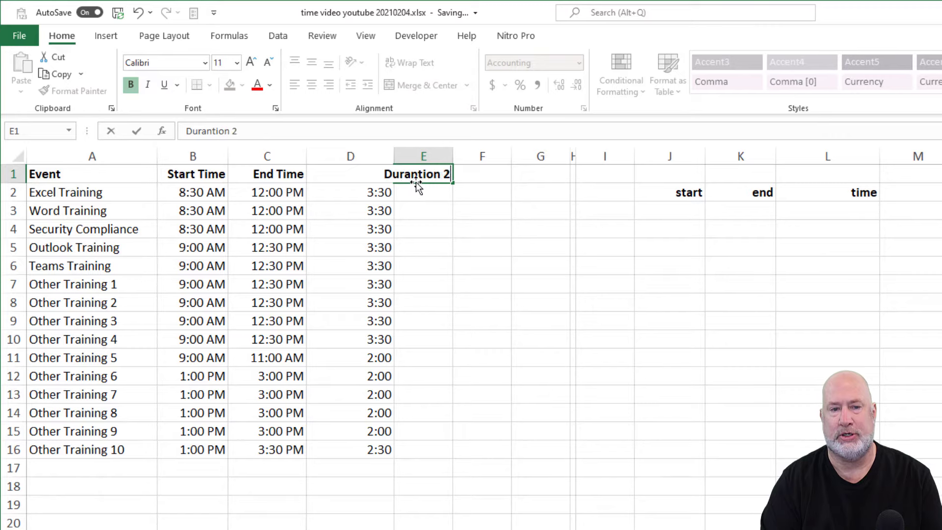
pyautogui.press('Return')
pyautogui.press('Up')
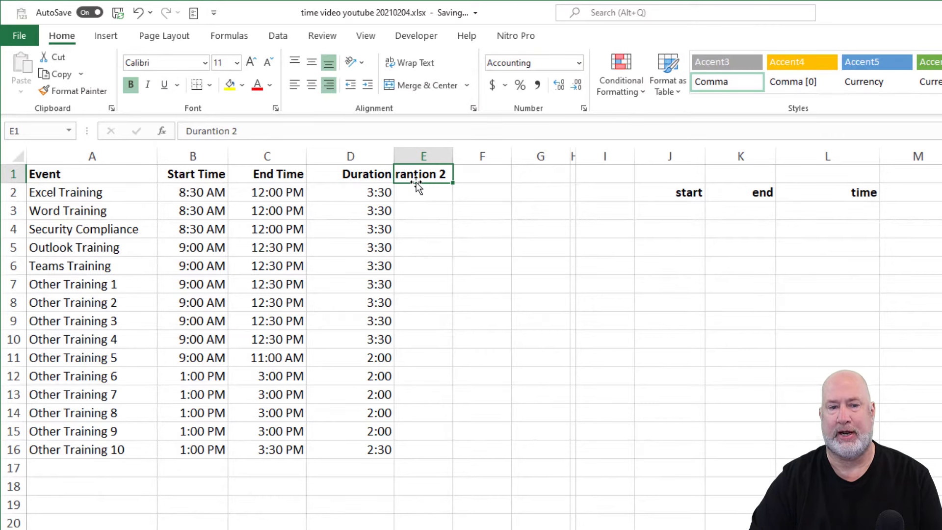
pyautogui.press('Down')
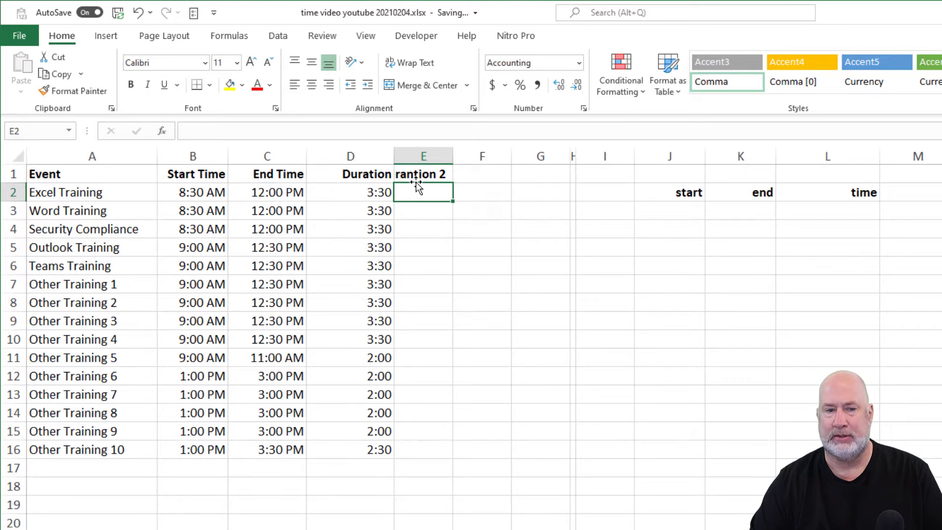
# Enter 3, 3.5, 4, 2.5 and 1.25 in E2:E6
pyautogui.write('3')
pyautogui.press('Return')
pyautogui.write('3.5')
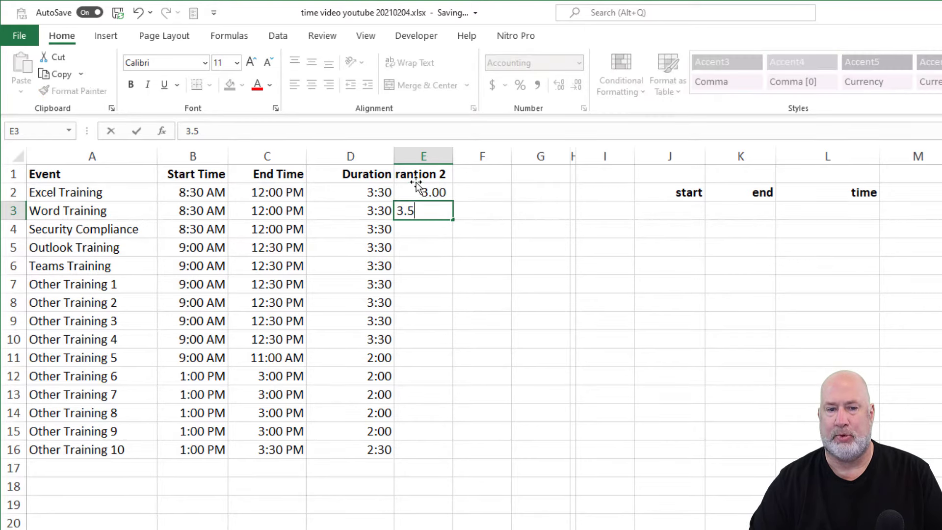
pyautogui.press('Return')
pyautogui.write('4')
pyautogui.press('Return')
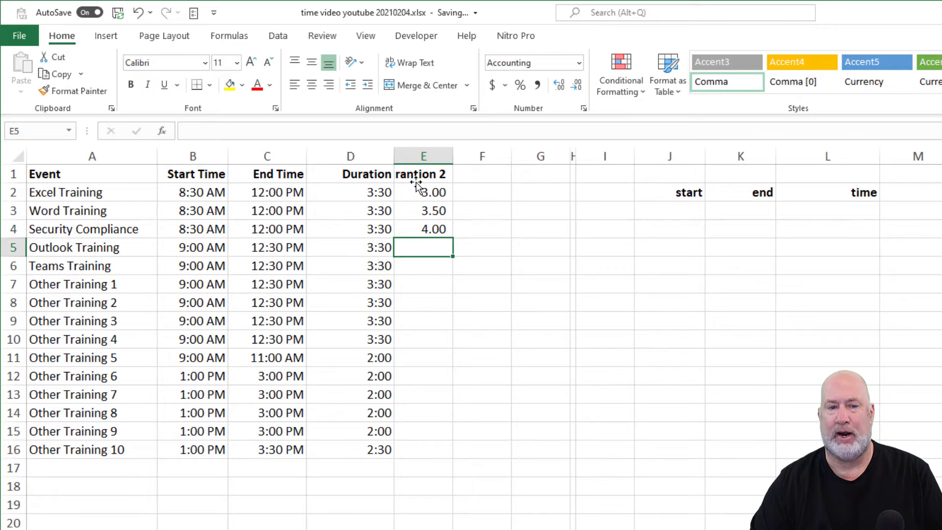
pyautogui.write('2.')
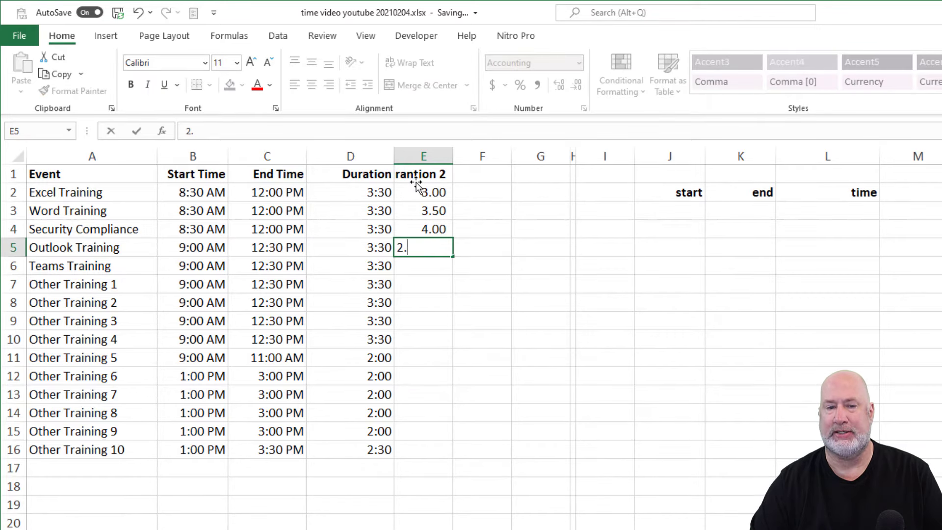
pyautogui.write('5')
pyautogui.press('Return')
pyautogui.write('1.')
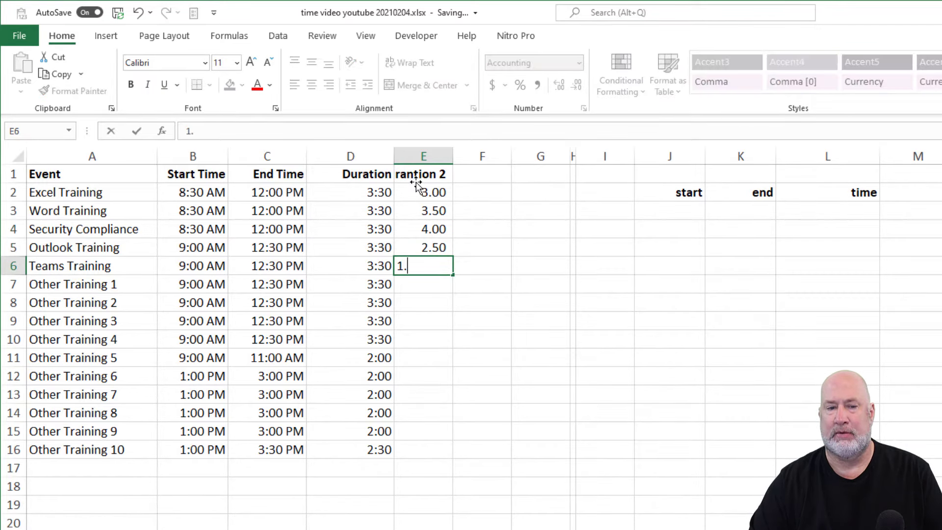
pyautogui.write('25')
pyautogui.press('Return')
pyautogui.press('Up')
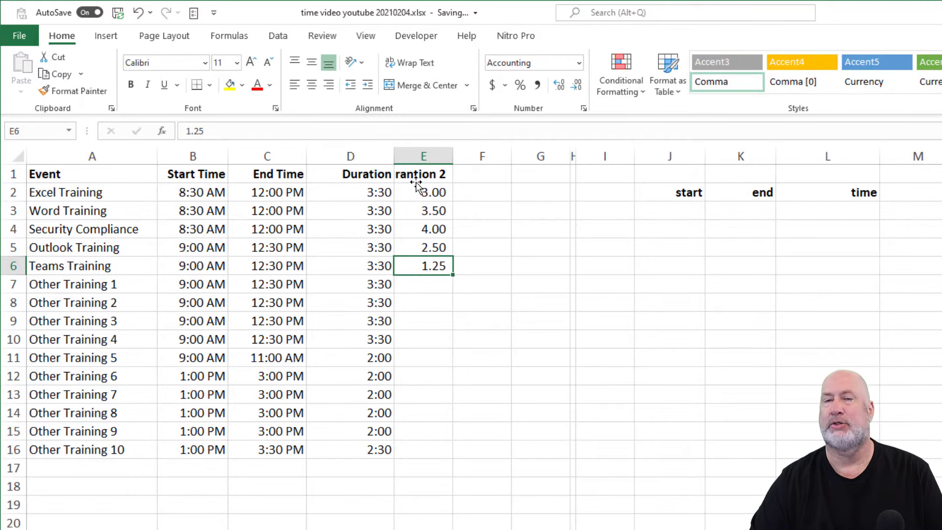
pyautogui.press('Up')
pyautogui.press('Down')
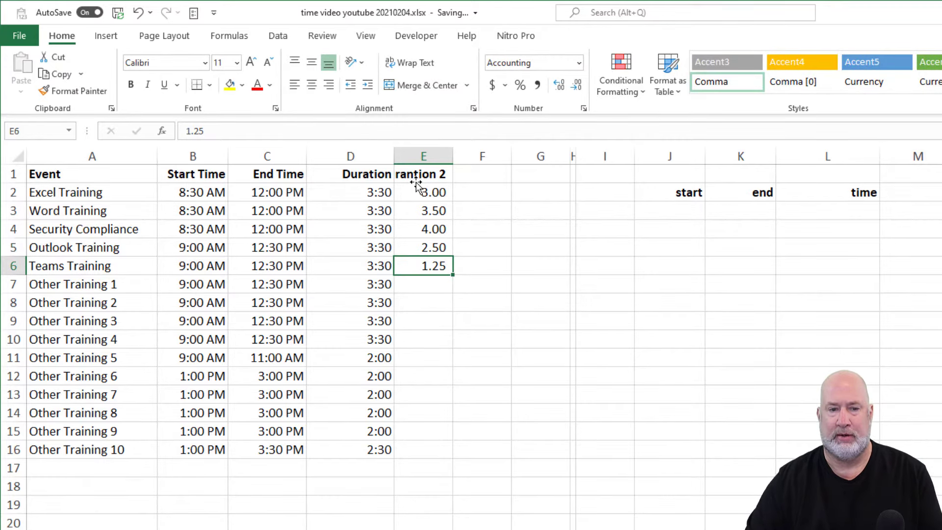
# Extend the series to row 16, then replace E8:E16 with 3.5
pyautogui.moveTo(437, 193); pyautogui.dragTo(450, 268)
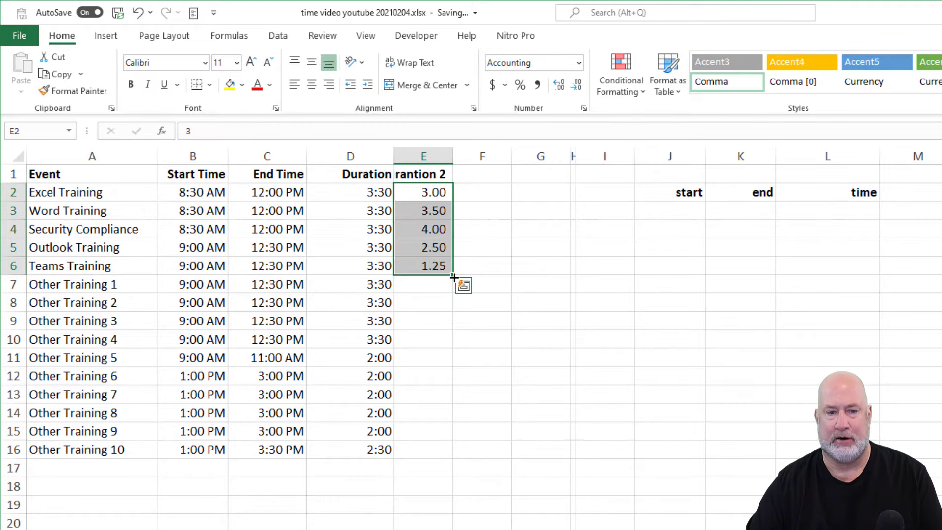
pyautogui.doubleClick(453, 274)
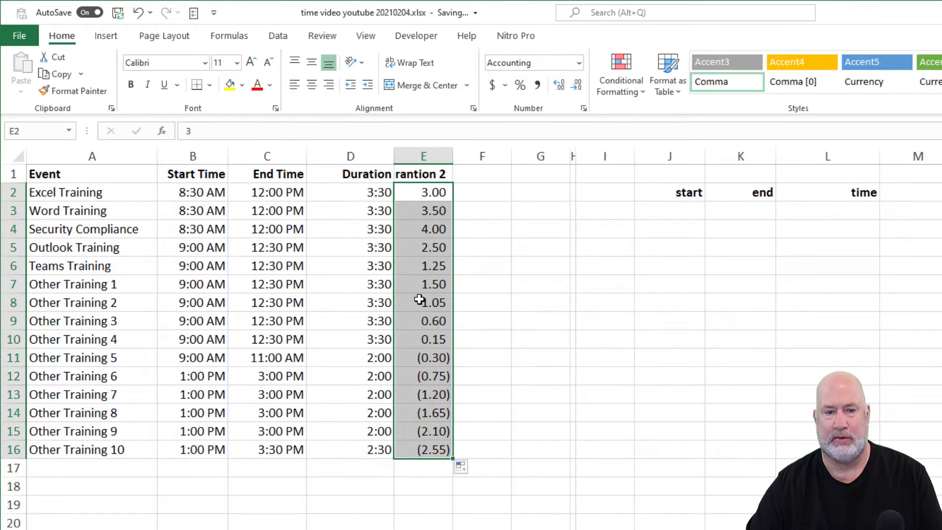
pyautogui.moveTo(421, 301); pyautogui.dragTo(420, 466)
pyautogui.press('Delete')
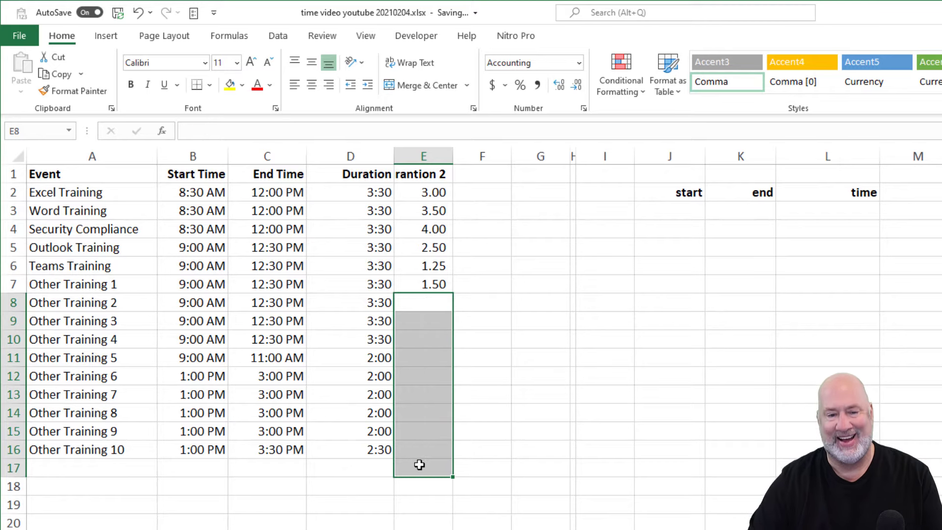
pyautogui.moveTo(417, 301); pyautogui.dragTo(419, 448)
pyautogui.write('3.5')
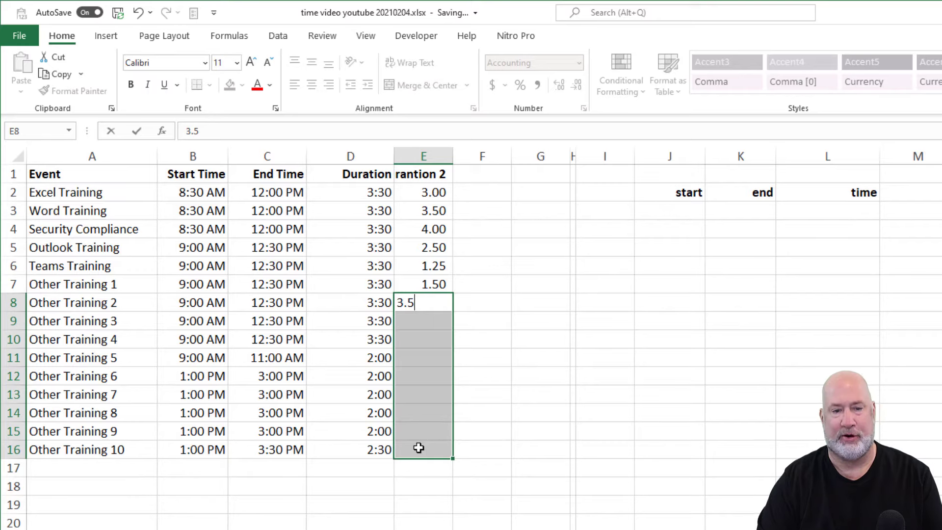
pyautogui.hotkey('ctrl', 'Return')
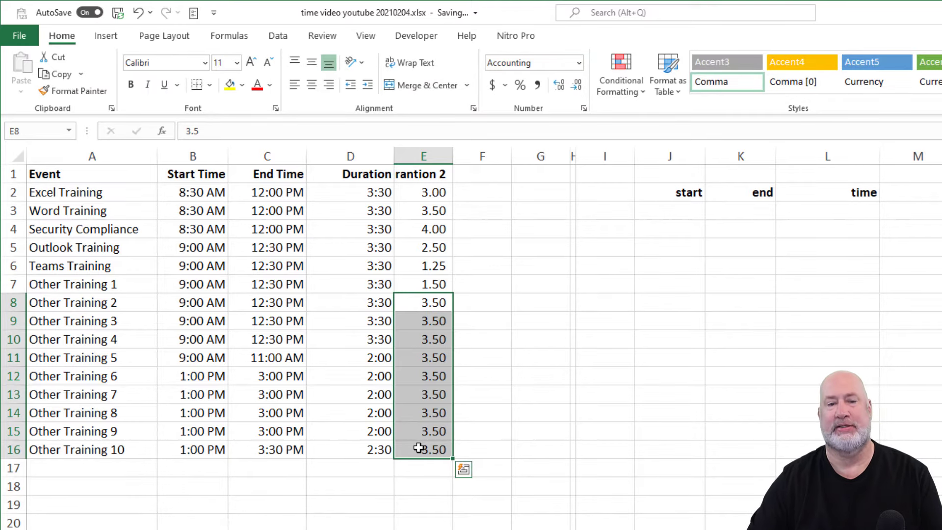
pyautogui.click(487, 193)
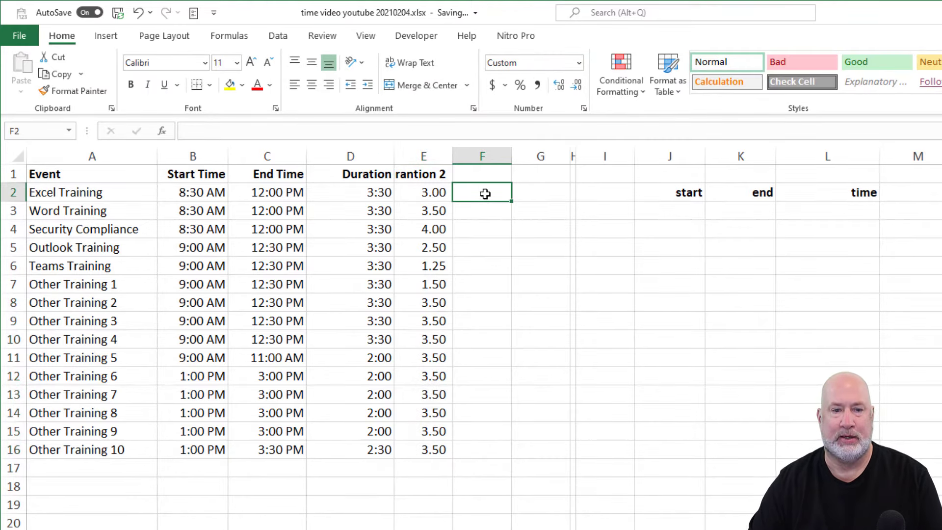
# Add the heading 'End time' in F1
pyautogui.click(493, 174)
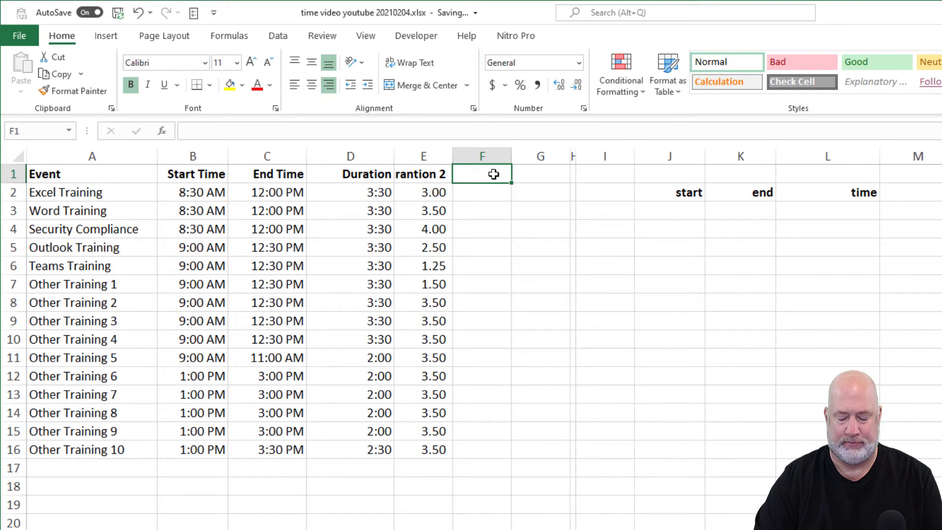
pyautogui.write('End t')
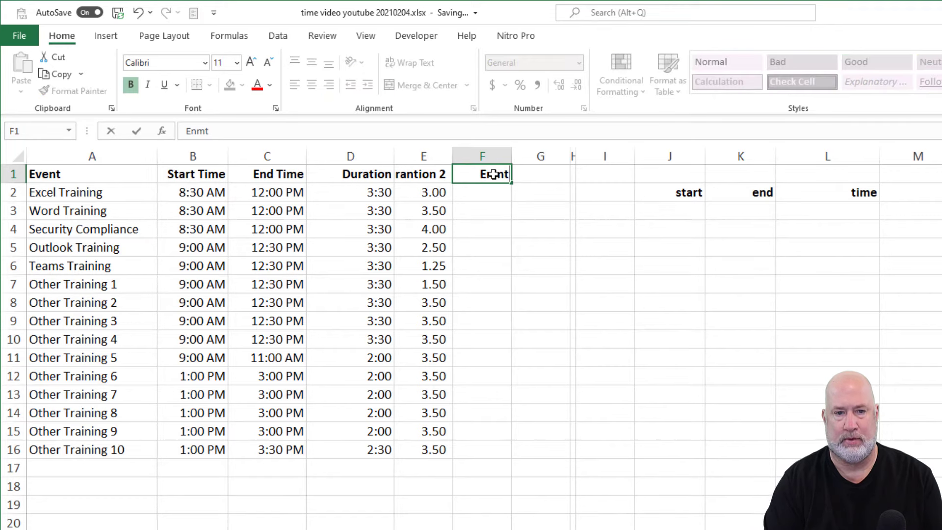
pyautogui.write('ime')
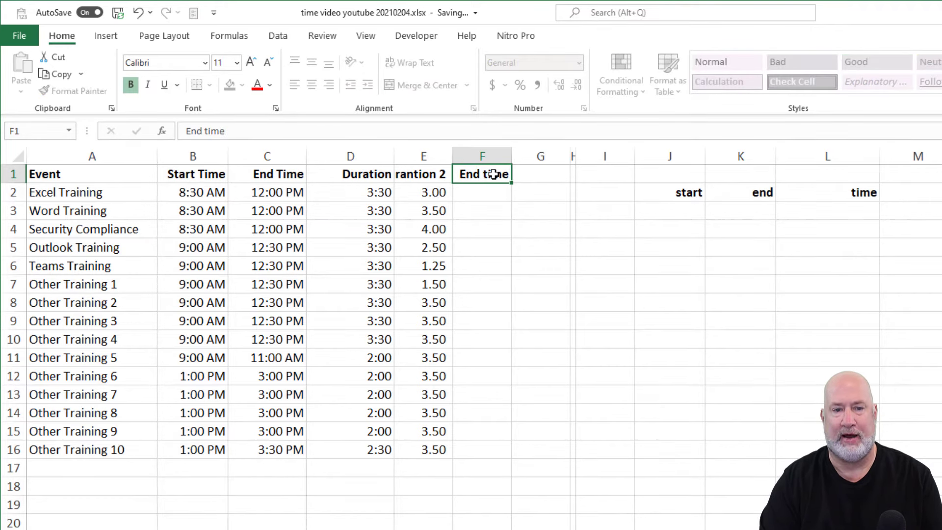
pyautogui.press('Return')
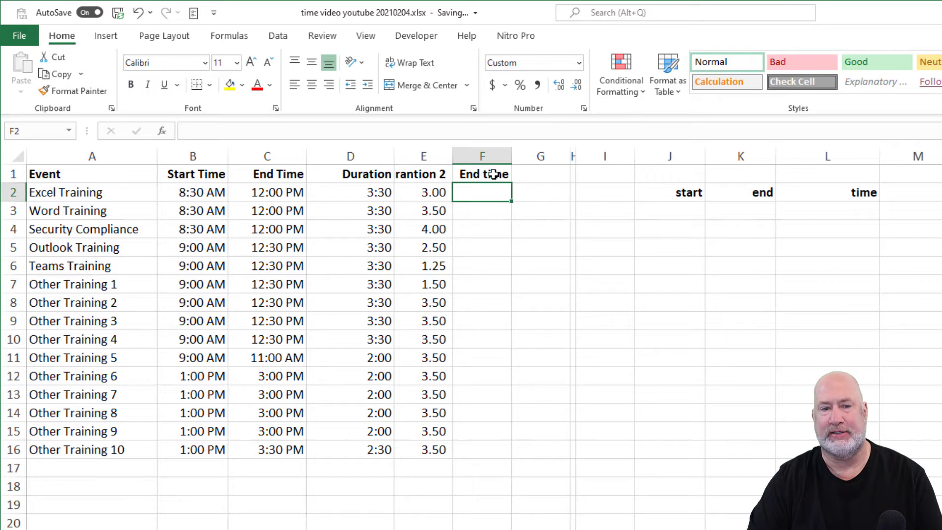
# Test =B2+E2 in F2, see it stays 8:30 AM, and clear it
pyautogui.write('=')
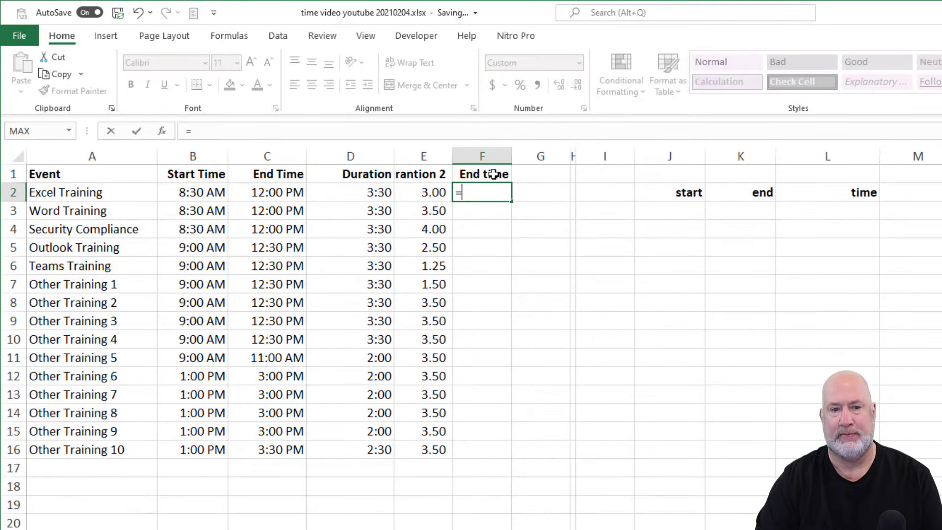
pyautogui.click(185, 193)
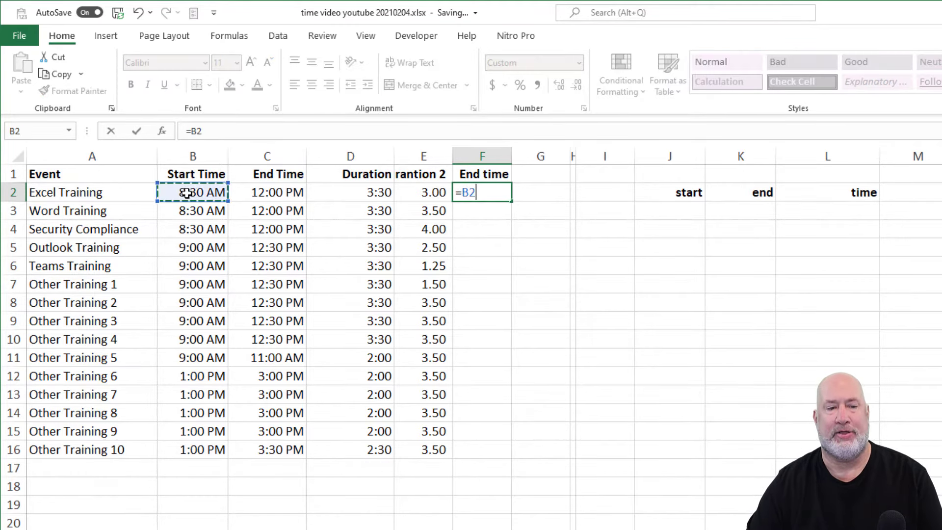
pyautogui.write('+')
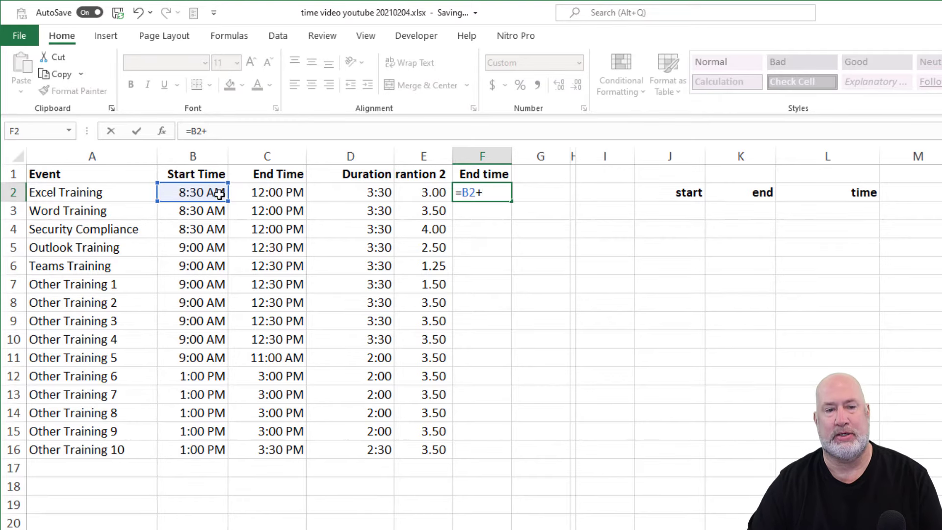
pyautogui.click(407, 191)
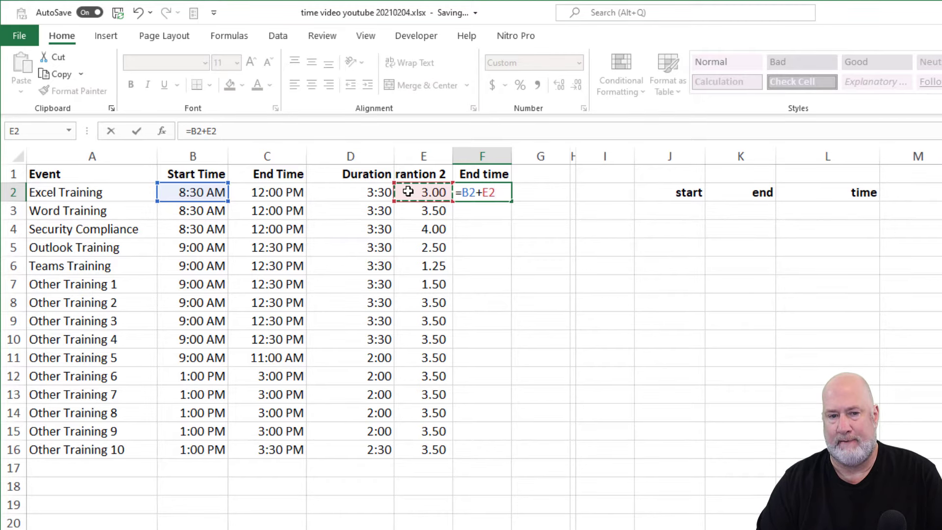
pyautogui.hotkey('ctrl', 'Return')
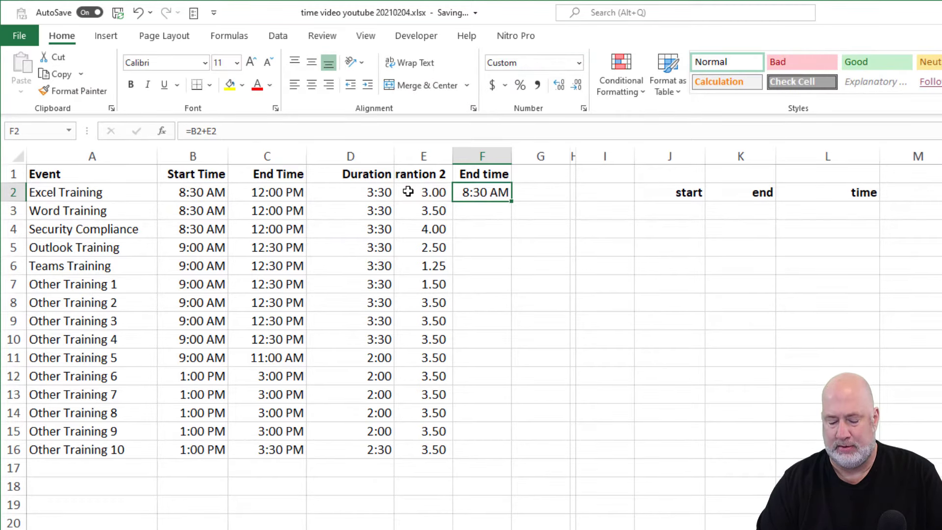
pyautogui.press('Delete')
pyautogui.write('=')
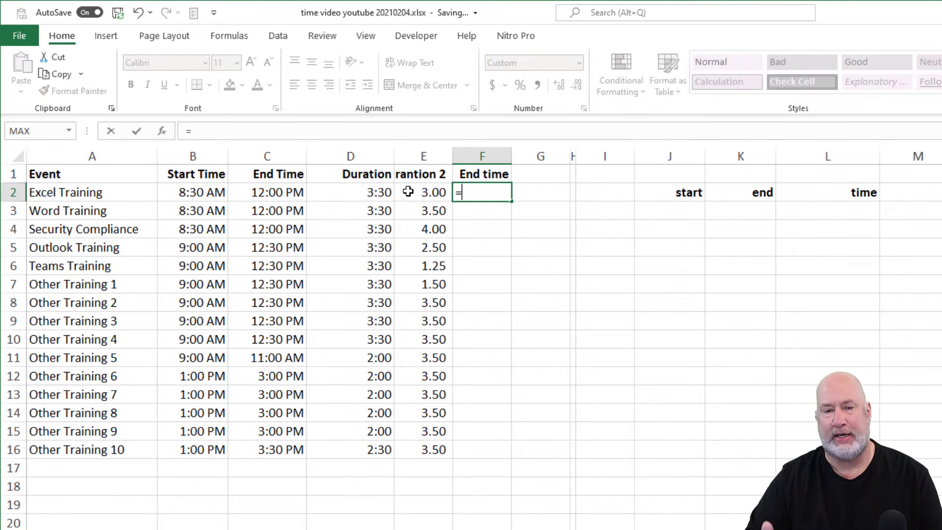
# Complete F2 as =B2+(E2/24), giving 11:30 AM, and fill it down through F16
pyautogui.click(199, 196)
pyautogui.write('+')
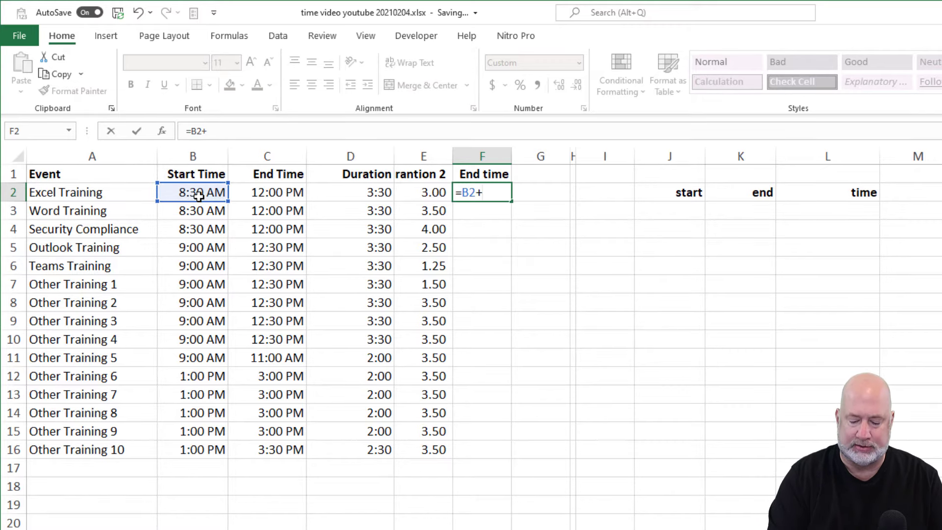
pyautogui.write('(')
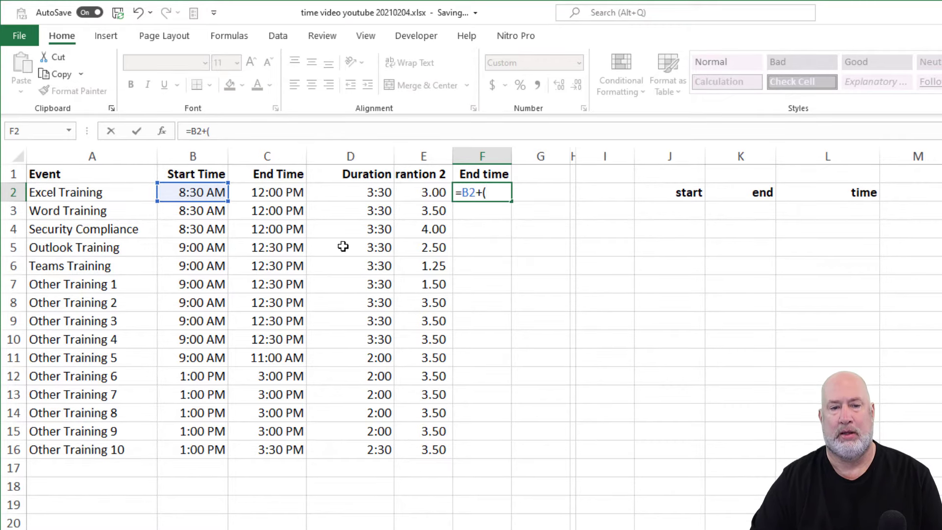
pyautogui.click(423, 191)
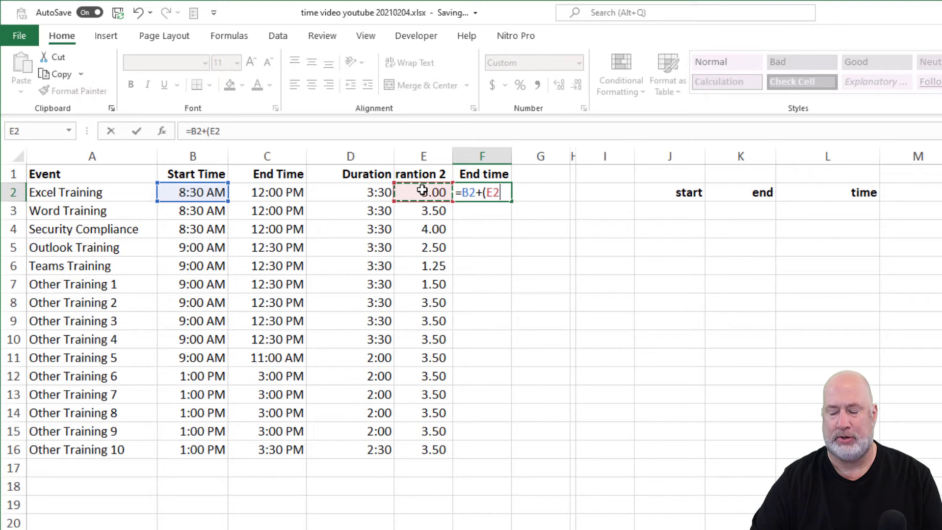
pyautogui.write('/24')
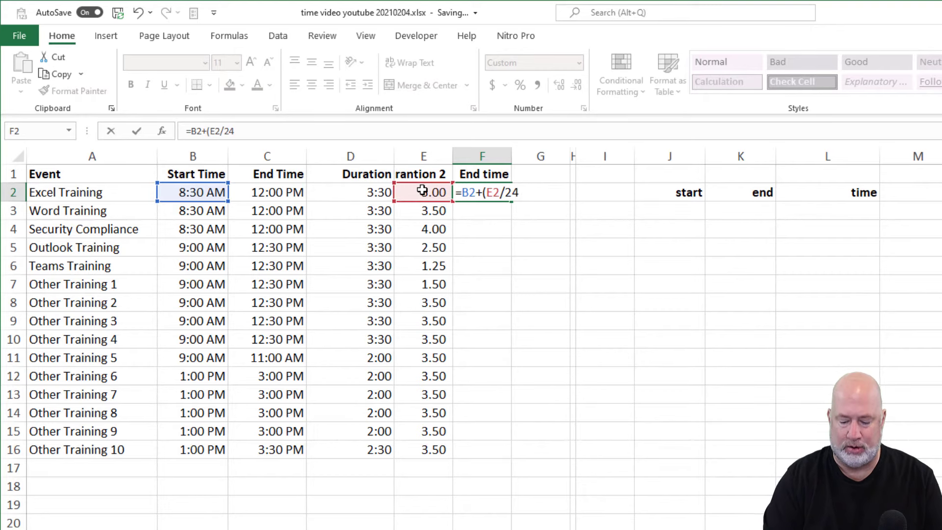
pyautogui.write(')')
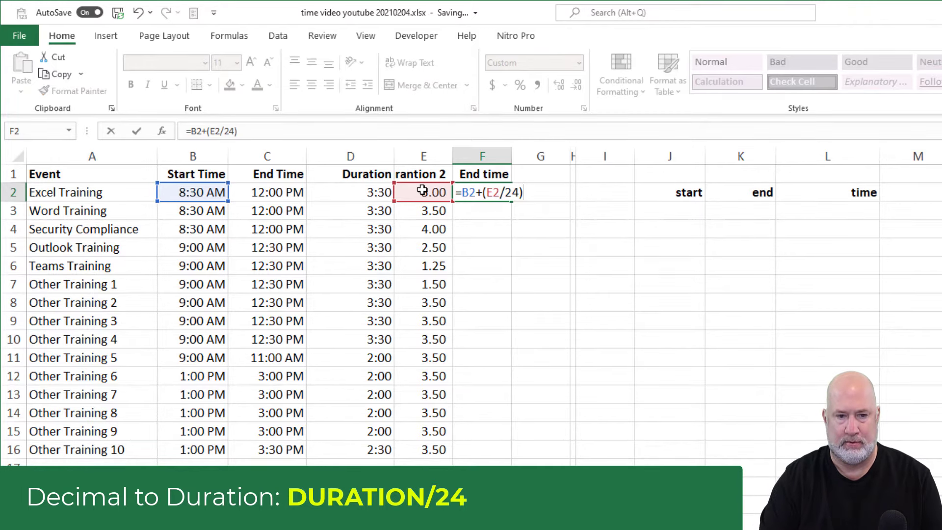
pyautogui.hotkey('ctrl', 'Return')
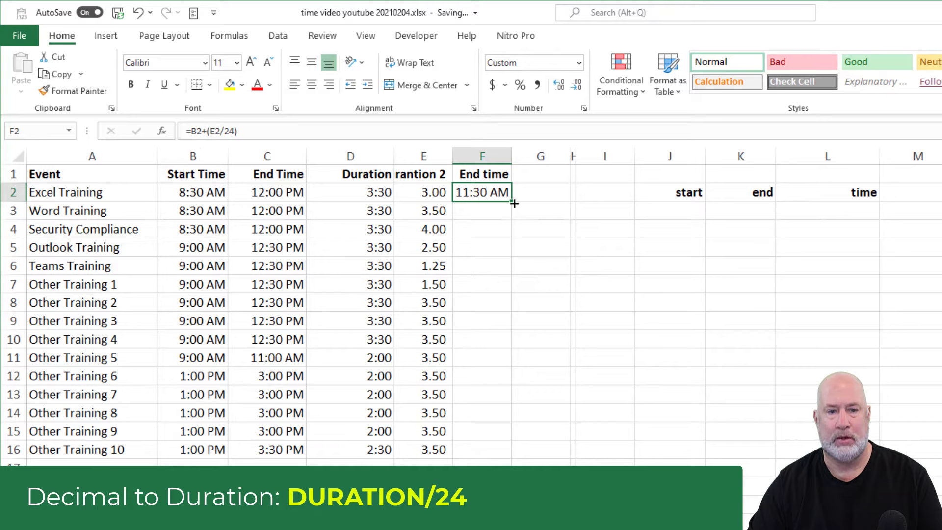
pyautogui.moveTo(514, 202); pyautogui.dragTo(513, 236)
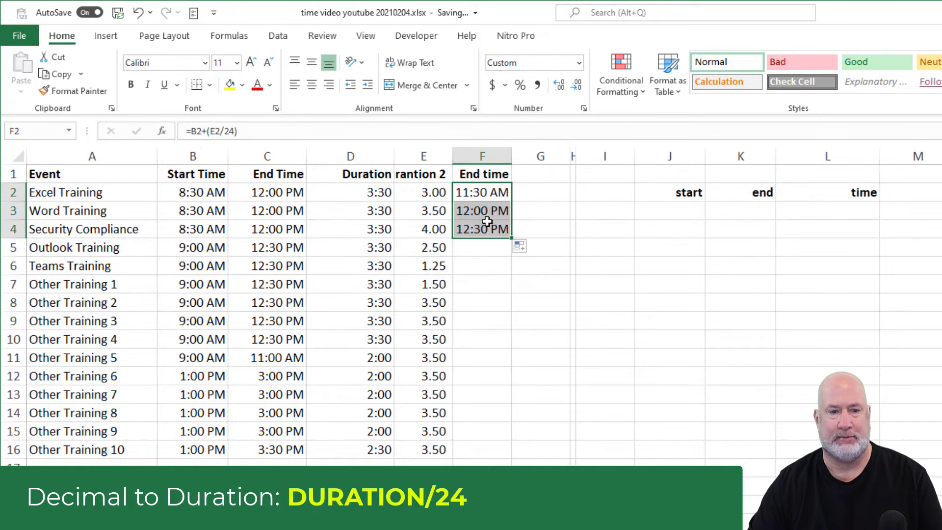
pyautogui.doubleClick(511, 239)
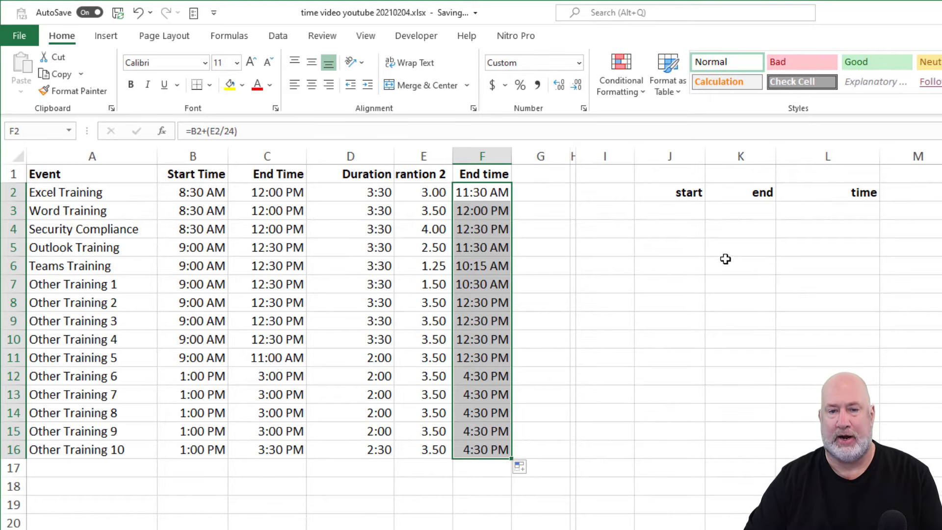
# Enter a 9 am to 5 pm shift in J3:K3 with =K3-J3 in L3
pyautogui.click(687, 212)
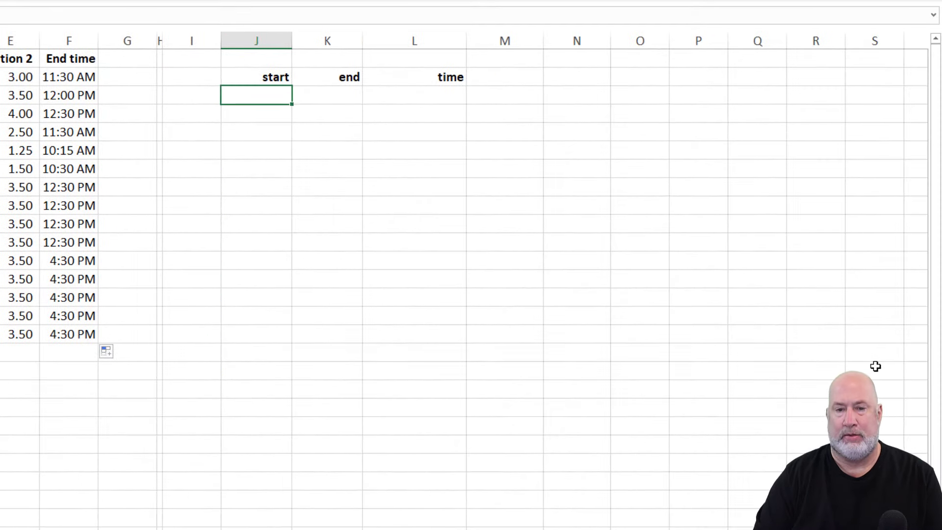
pyautogui.write('9 am')
pyautogui.press('Tab')
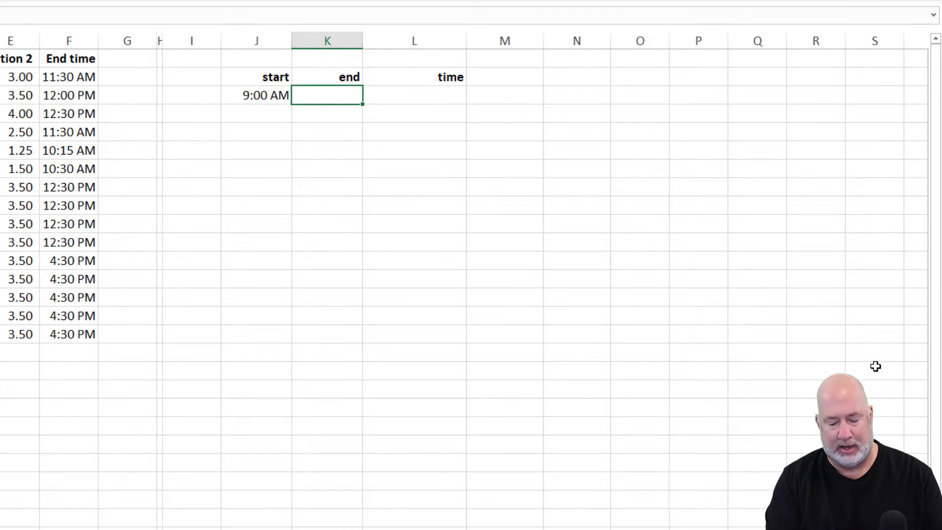
pyautogui.write('5 pm')
pyautogui.press('Tab')
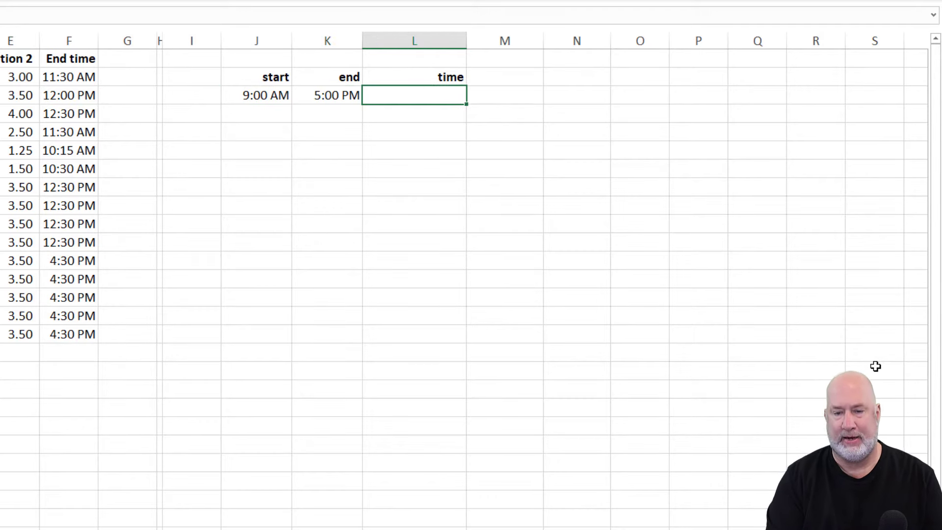
pyautogui.write('=')
pyautogui.press('Left')
pyautogui.write('-')
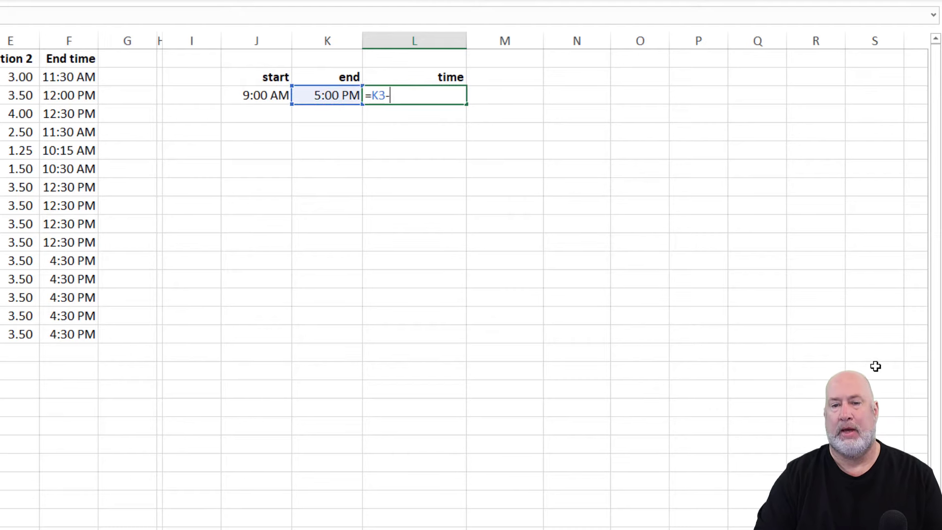
pyautogui.press('Left')
pyautogui.press('Left')
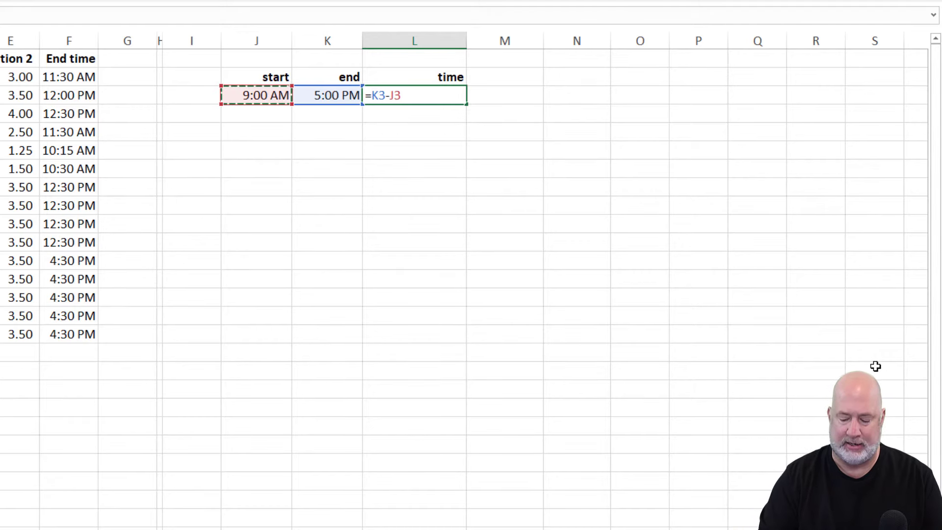
pyautogui.hotkey('ctrl', 'Return')
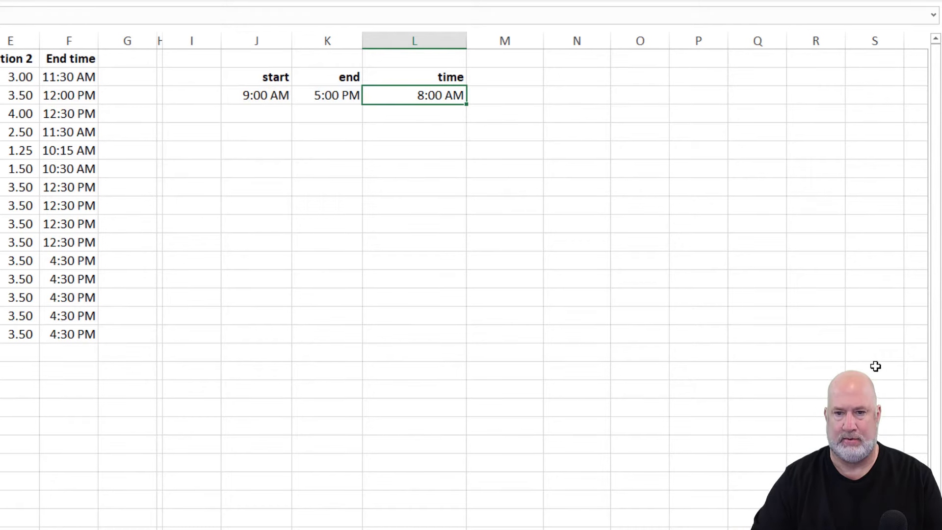
# Give L3 the custom format h:mm so it shows 8:00
pyautogui.rightClick(410, 98)
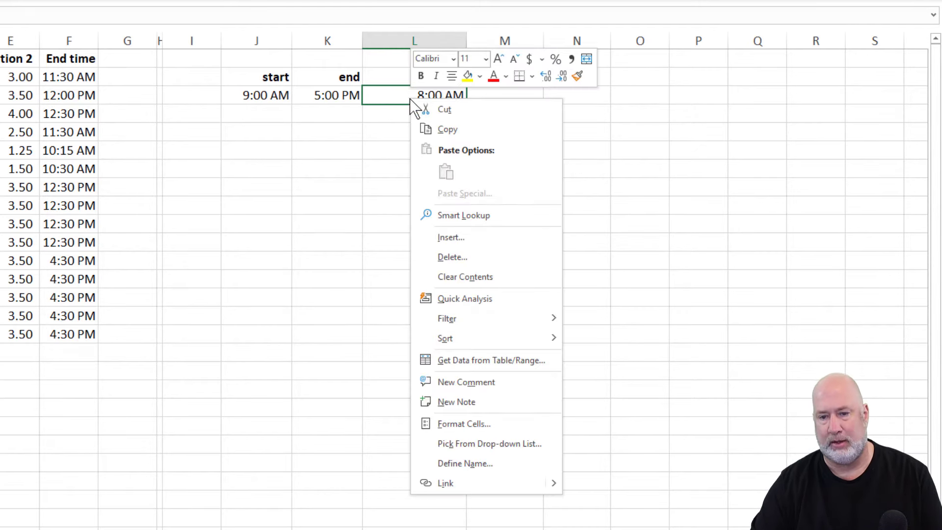
pyautogui.click(461, 424)
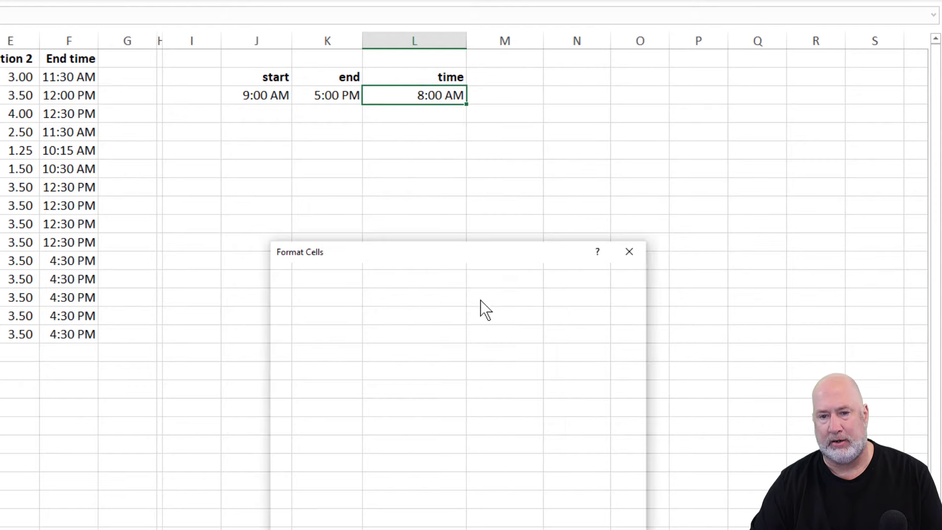
pyautogui.moveTo(481, 251); pyautogui.dragTo(704, 44)
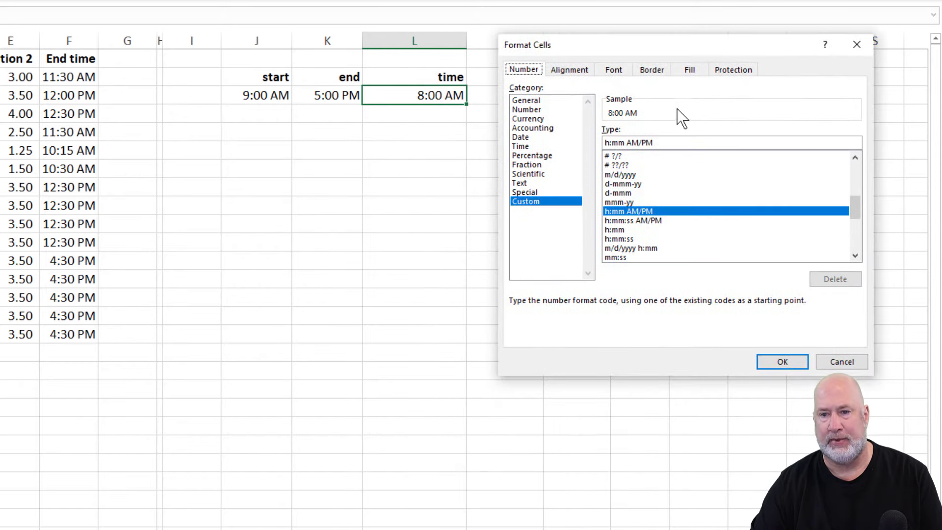
pyautogui.click(668, 141)
pyautogui.press('BackSpace')
pyautogui.press('BackSpace')
pyautogui.press('BackSpace')
pyautogui.press('BackSpace')
pyautogui.press('BackSpace')
pyautogui.press('BackSpace')
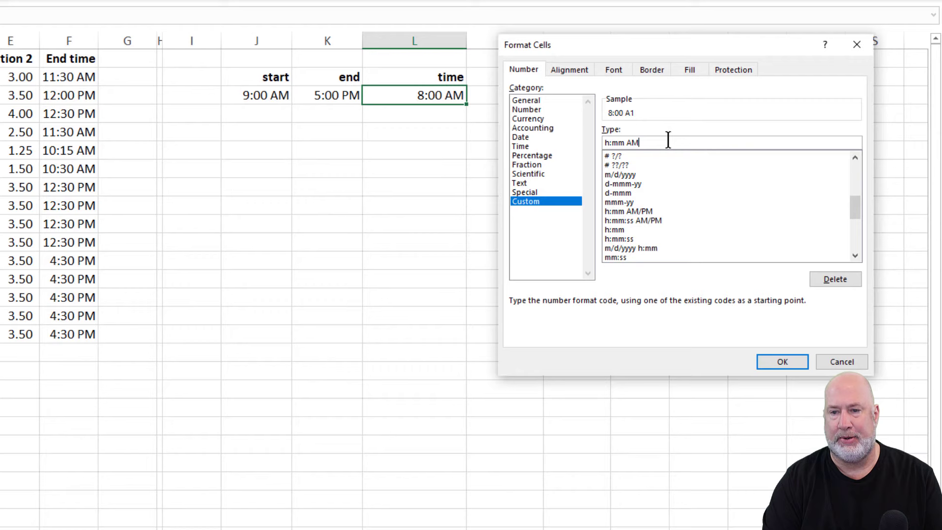
pyautogui.press('Return')
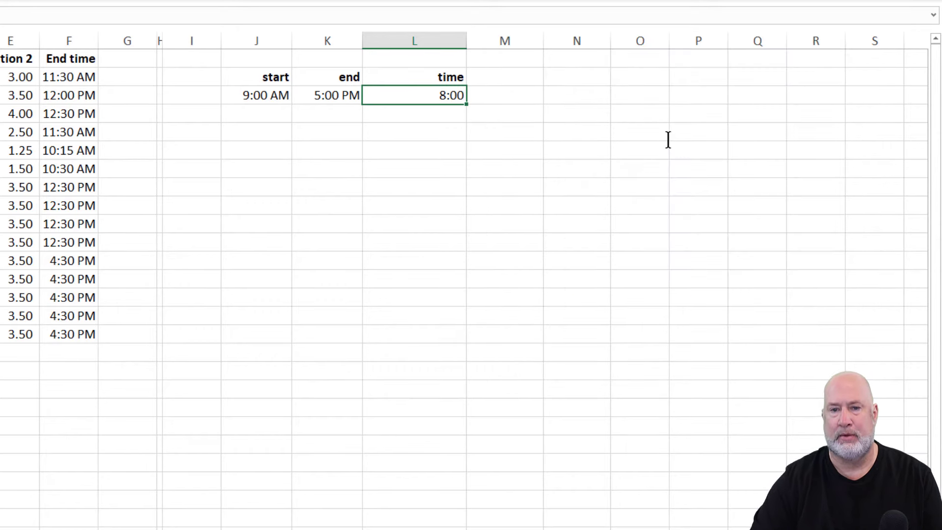
# Copy the J3:L3 shift row down so five rows each show 8:00 hours
pyautogui.click(280, 96)
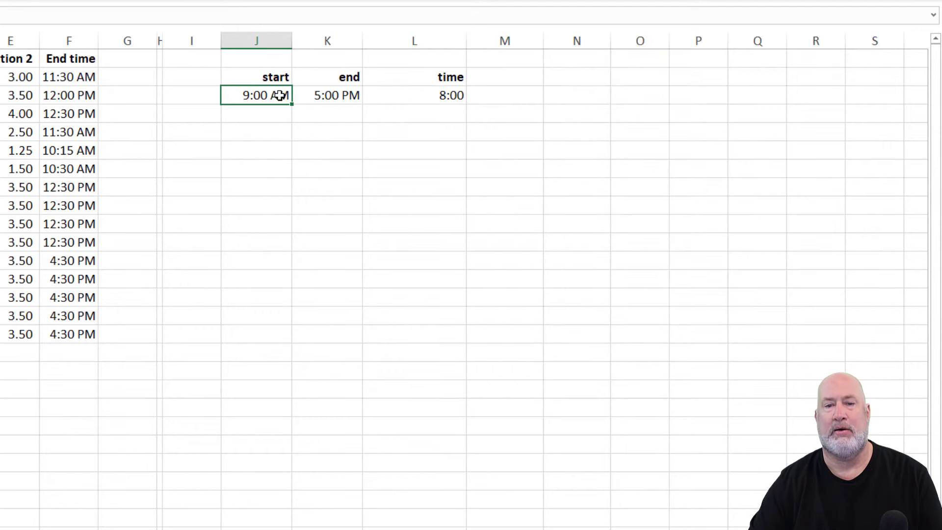
pyautogui.moveTo(280, 96); pyautogui.dragTo(378, 92)
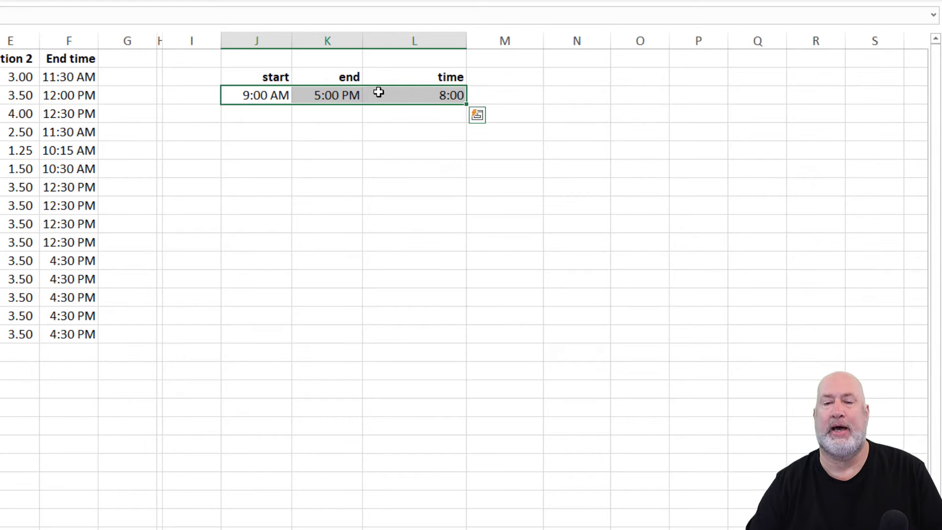
pyautogui.click(199, 96)
pyautogui.moveTo(244, 96); pyautogui.dragTo(410, 98)
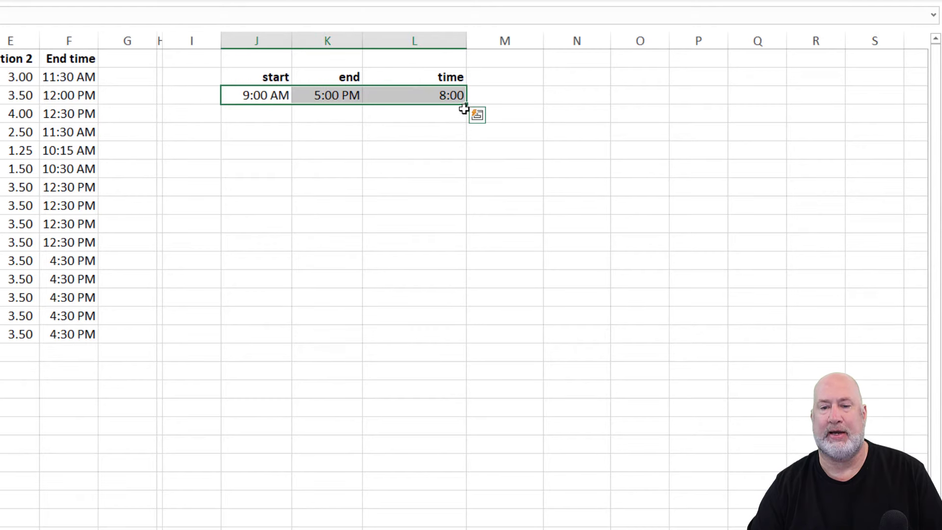
pyautogui.moveTo(464, 109); pyautogui.dragTo(474, 177)
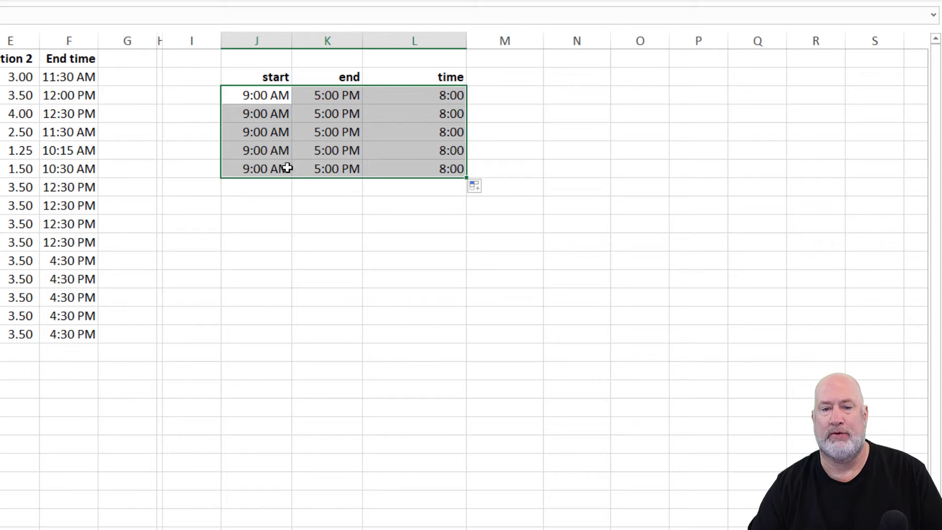
pyautogui.click(424, 206)
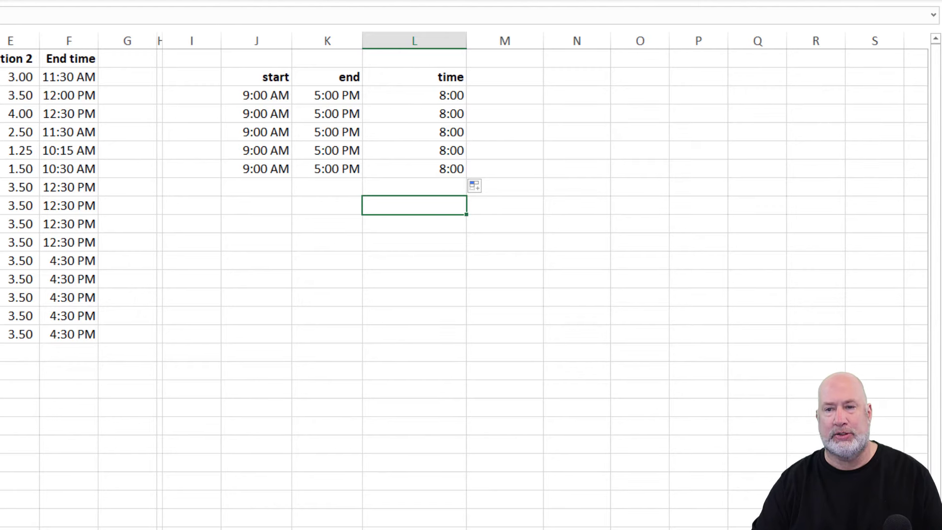
# Total the shift hours with =SUM(L3:L7) in L9, which shows 16:00
pyautogui.write('=SUM(')
pyautogui.moveTo(427, 91); pyautogui.dragTo(437, 183)
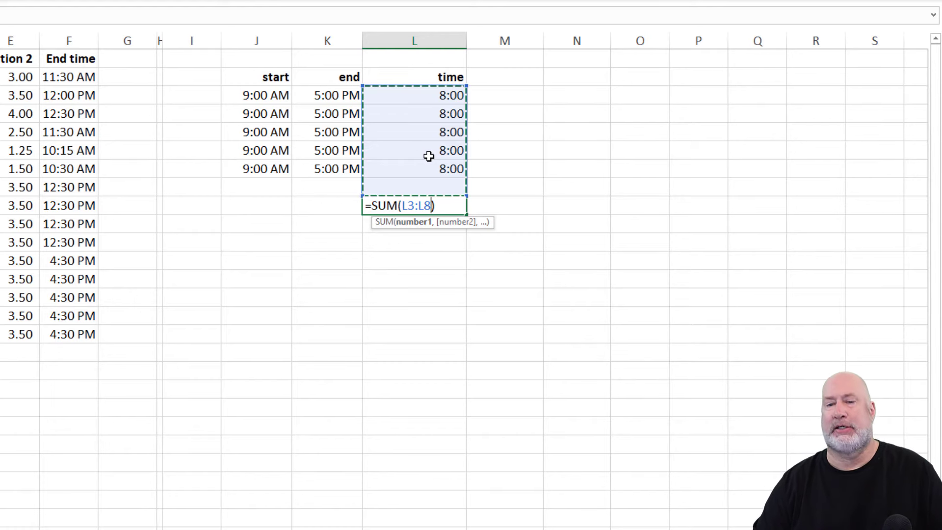
pyautogui.press('Return')
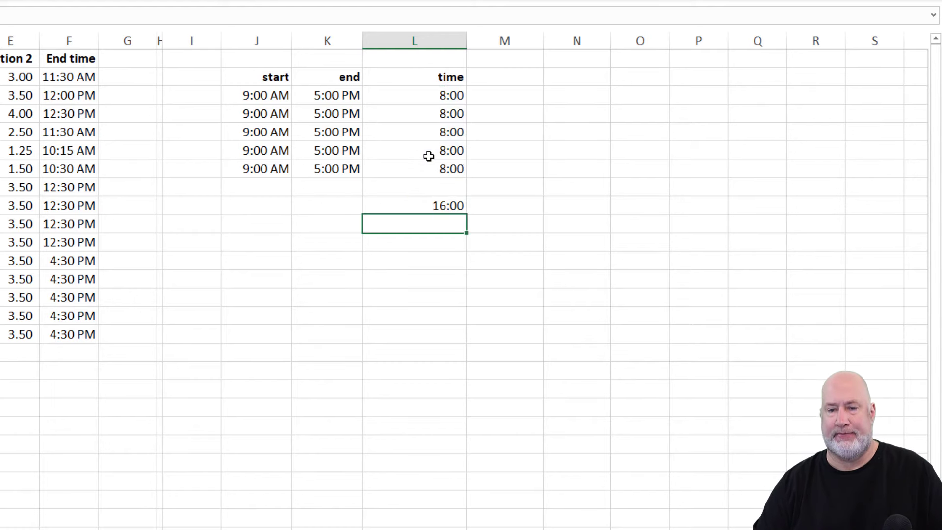
pyautogui.click(436, 208)
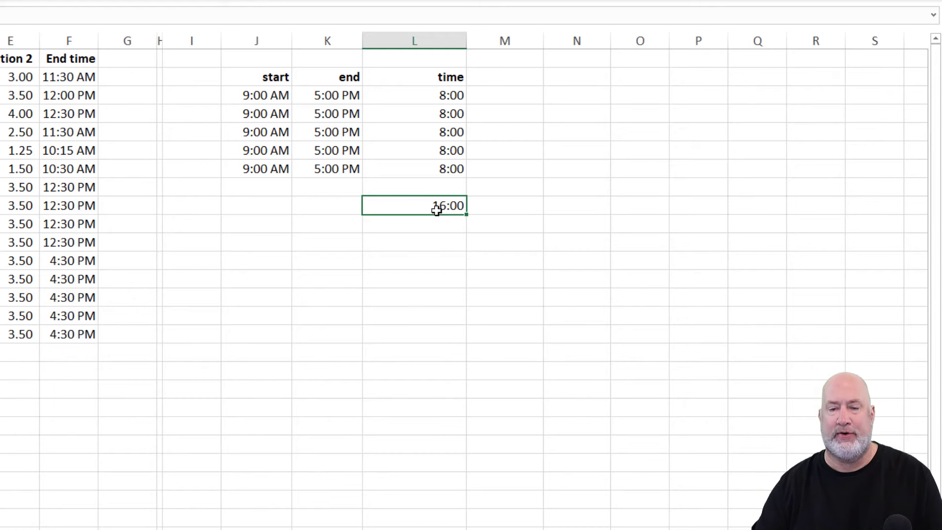
# Give the total the custom format [h]:mm so it reads 40:00
pyautogui.rightClick(437, 210)
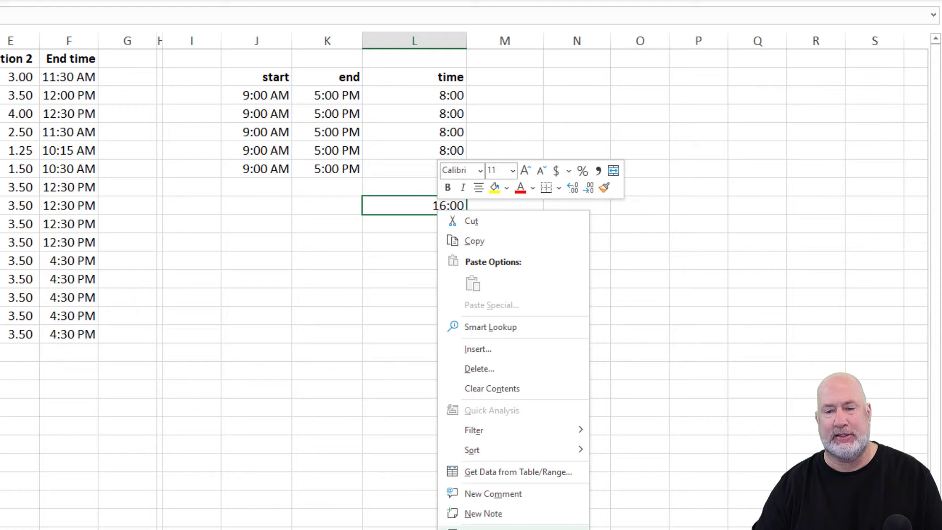
pyautogui.click(491, 528)
pyautogui.moveTo(479, 361); pyautogui.dragTo(668, 36)
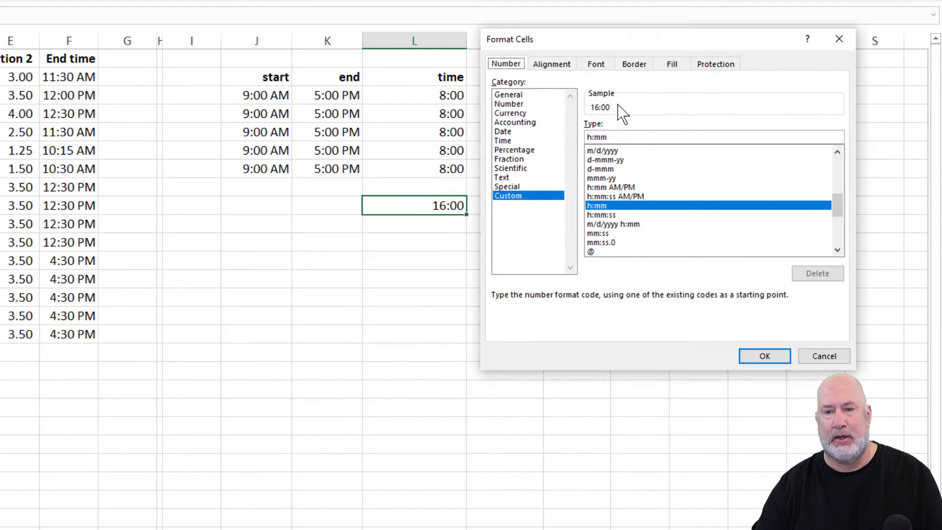
pyautogui.click(587, 140)
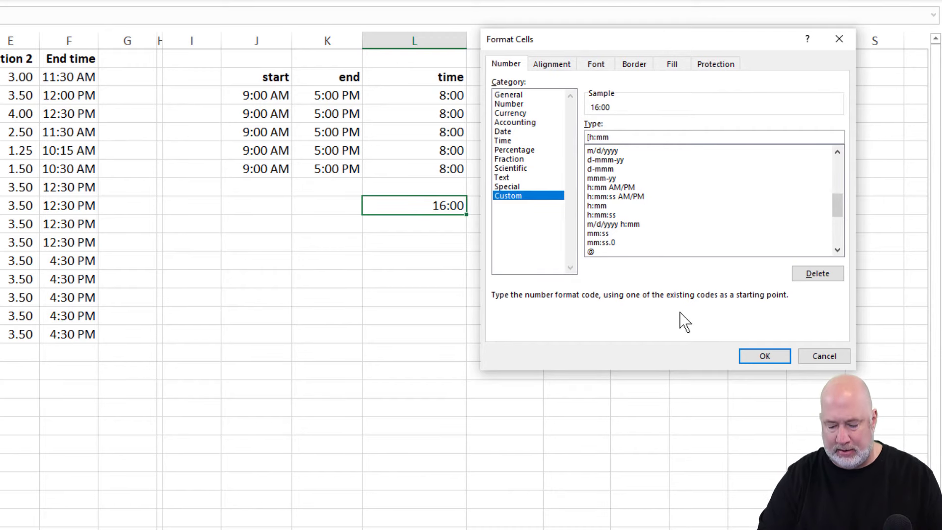
pyautogui.write(']')
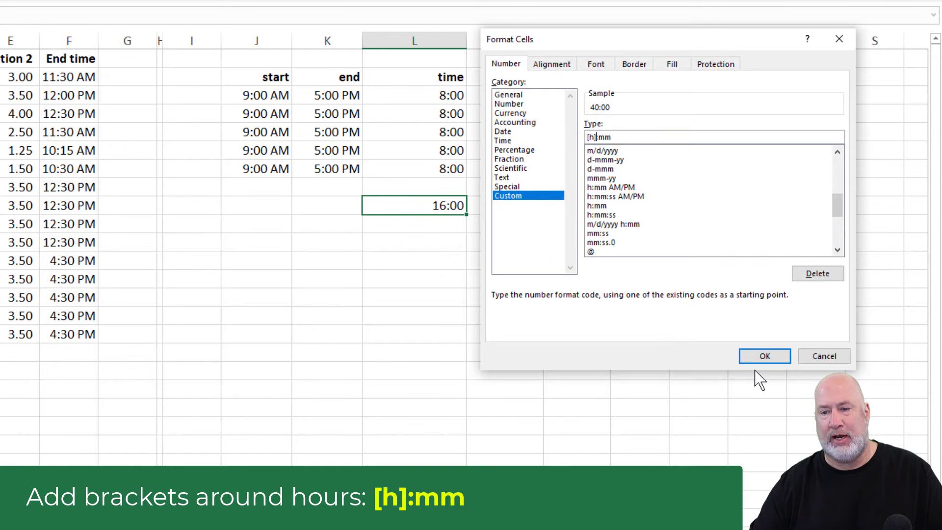
pyautogui.click(775, 358)
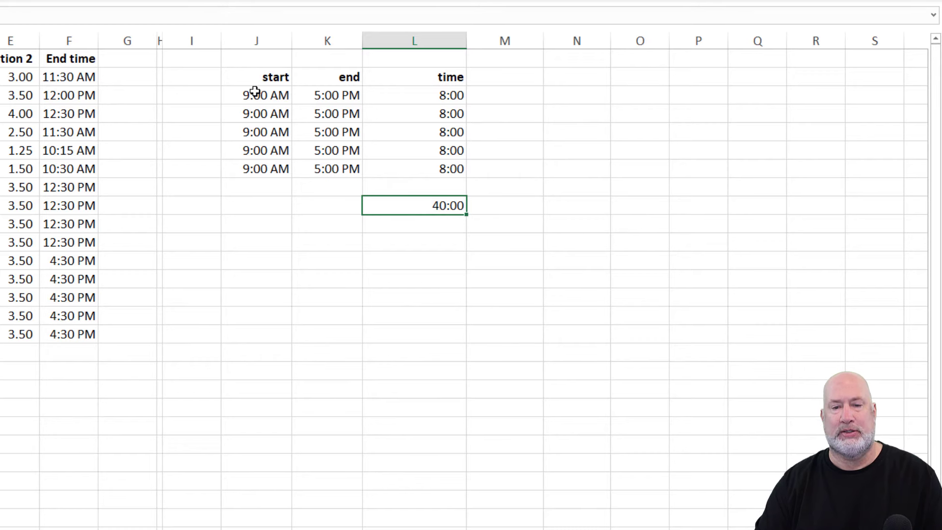
# Change the last shift to 9 pm–3 am, leaving #### hours, and resize column L
pyautogui.click(269, 169)
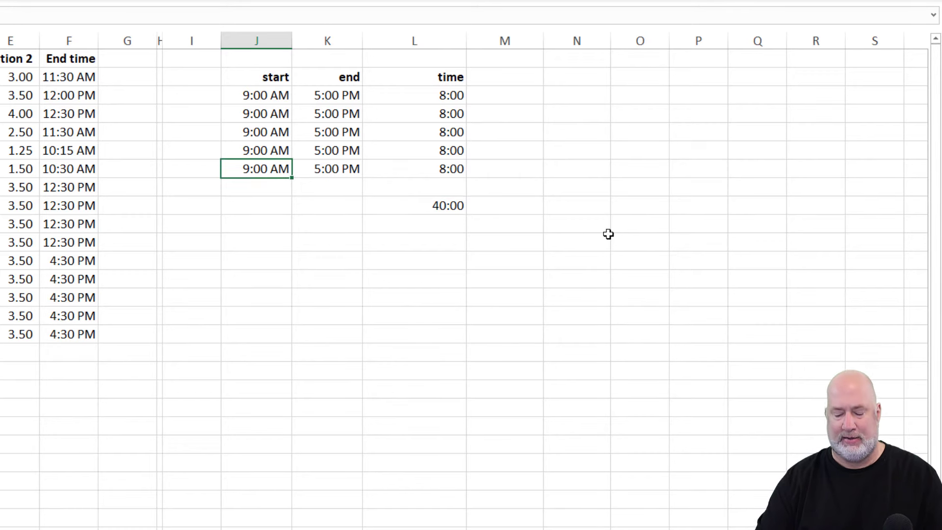
pyautogui.write('9 pm')
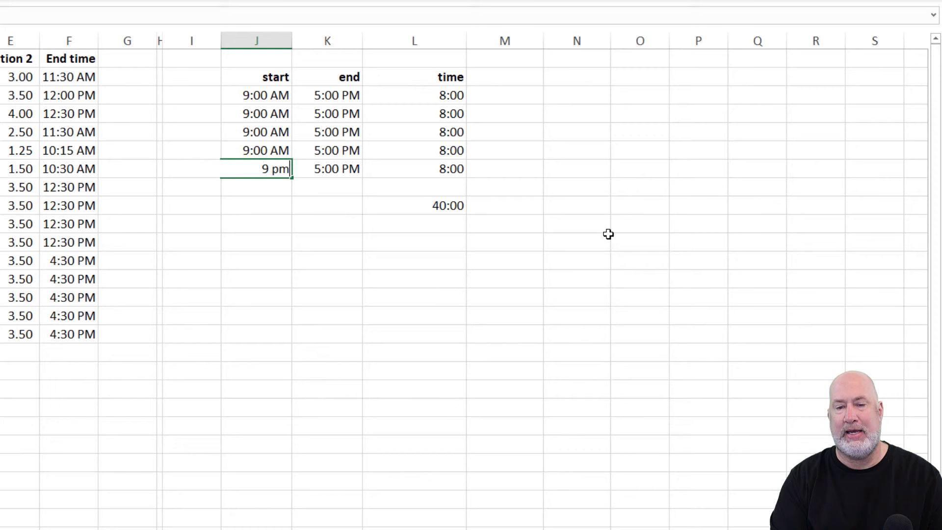
pyautogui.press('Tab')
pyautogui.write('3 am')
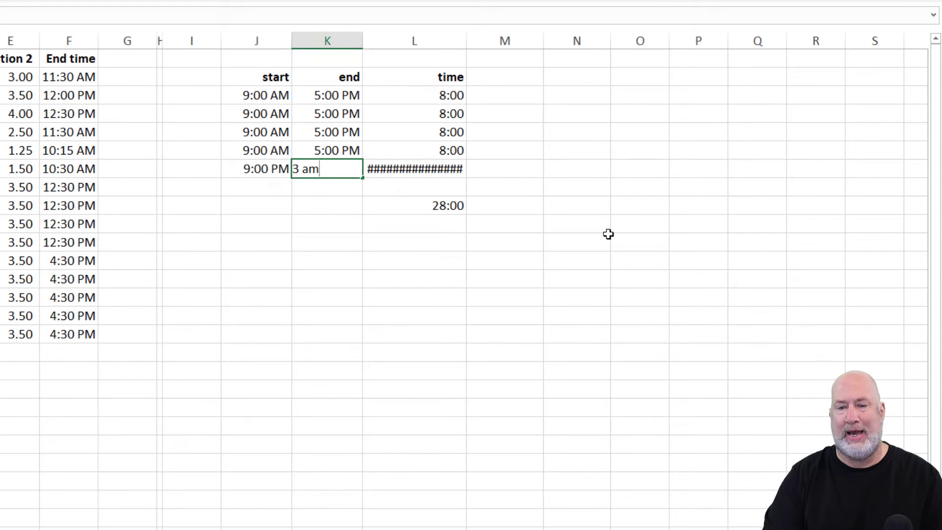
pyautogui.press('Tab')
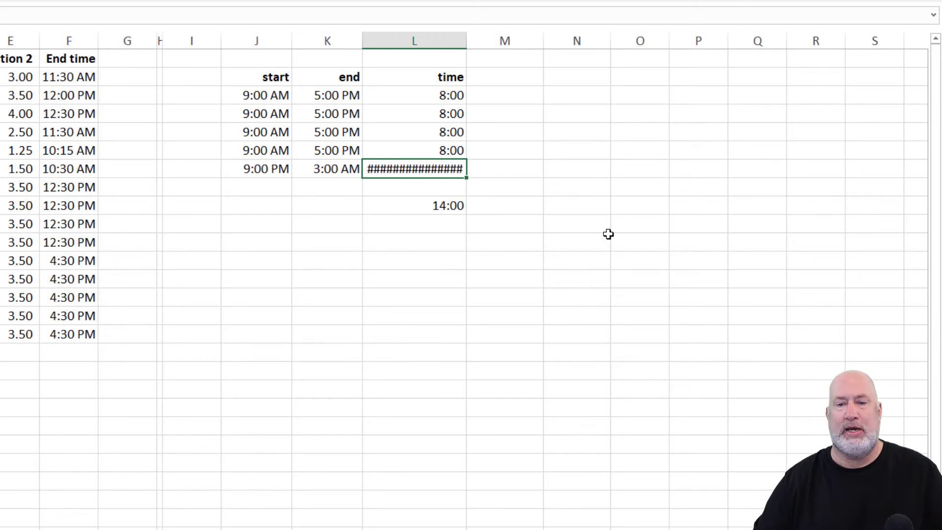
pyautogui.click(557, 256)
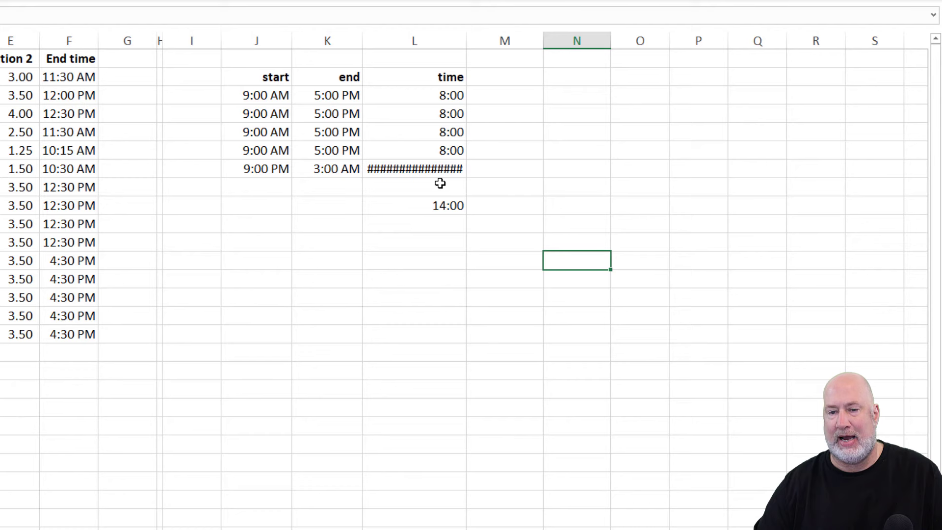
pyautogui.moveTo(439, 167)
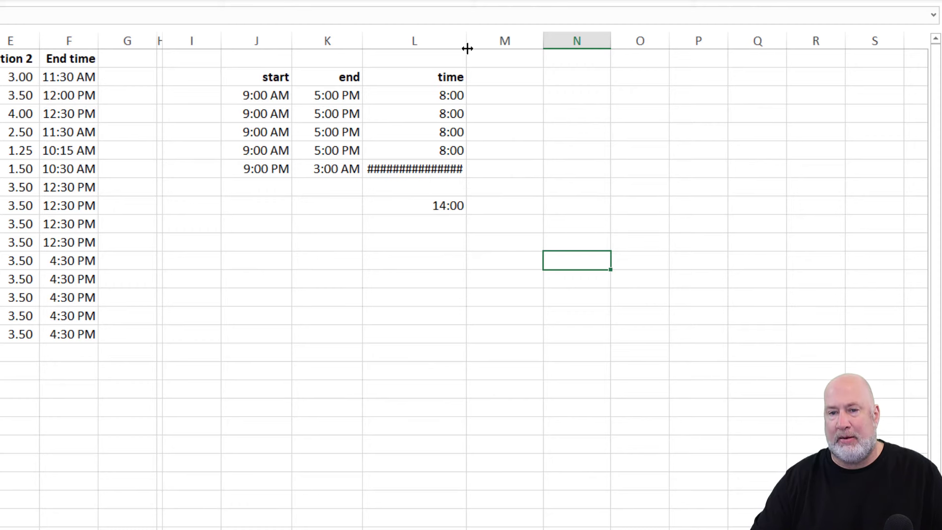
pyautogui.moveTo(466, 46); pyautogui.dragTo(428, 57)
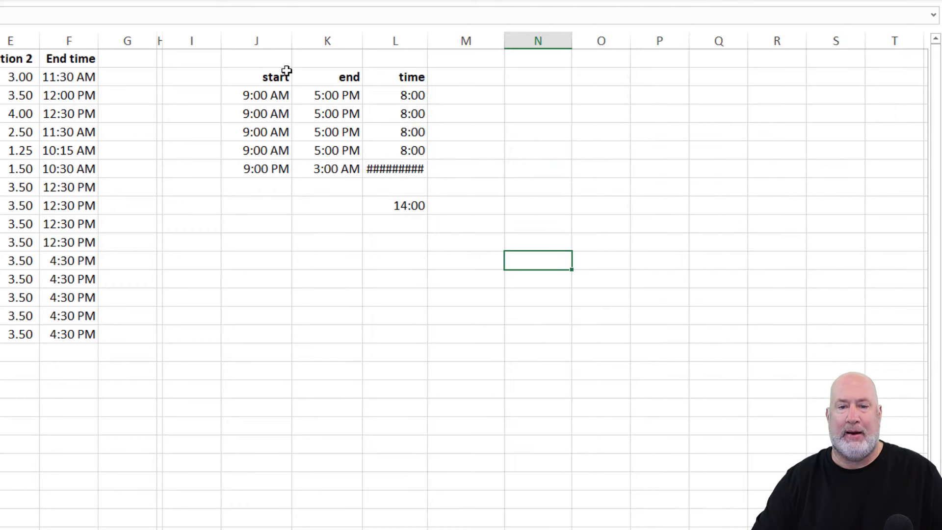
# Unhide column H by selecting columns G through I
pyautogui.moveTo(141, 38); pyautogui.dragTo(176, 42)
pyautogui.rightClick(176, 42)
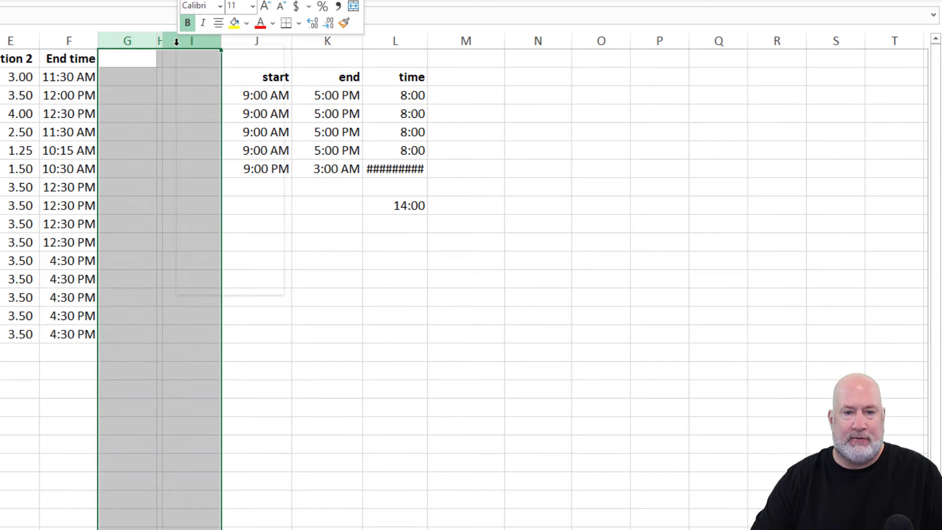
pyautogui.click(228, 283)
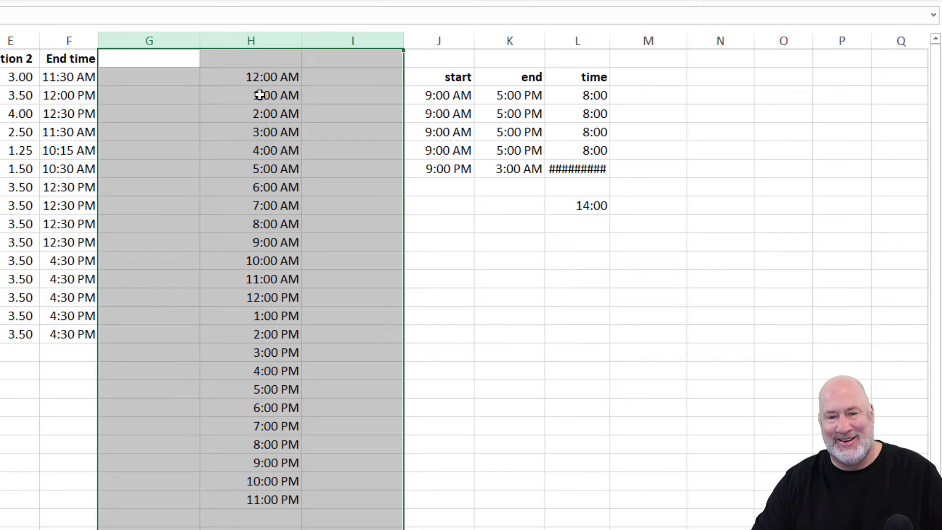
# Fill column H with hourly times from 12:00 AM to 11:00 PM and copy them into column I
pyautogui.moveTo(265, 121); pyautogui.dragTo(276, 509)
pyautogui.press('Delete')
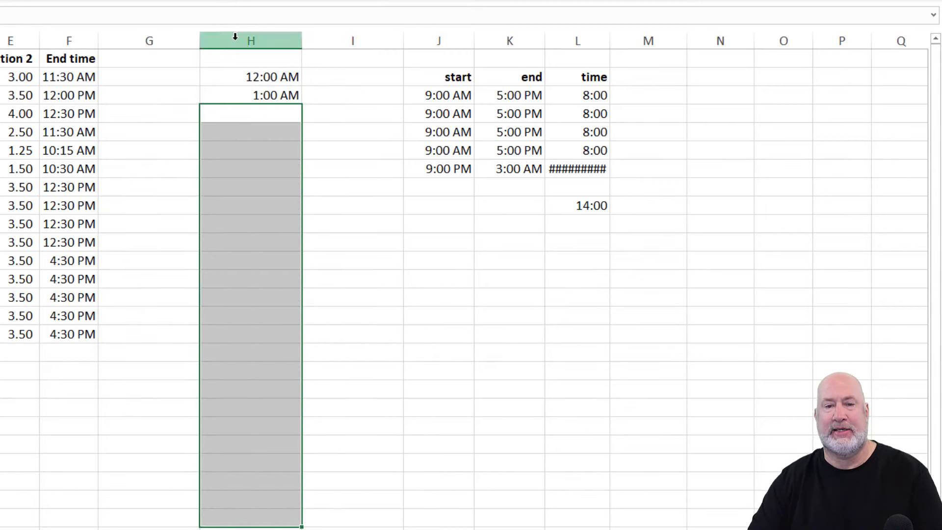
pyautogui.click(262, 76)
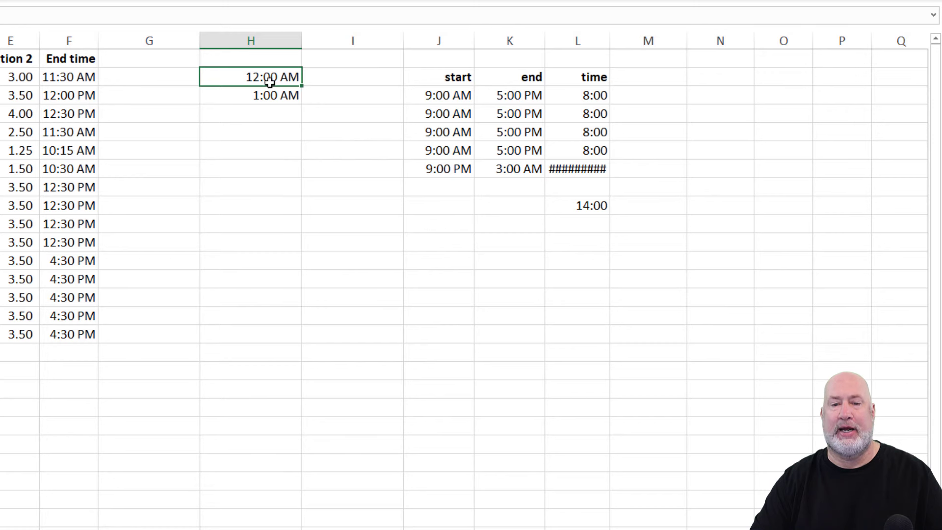
pyautogui.moveTo(273, 77); pyautogui.dragTo(322, 511)
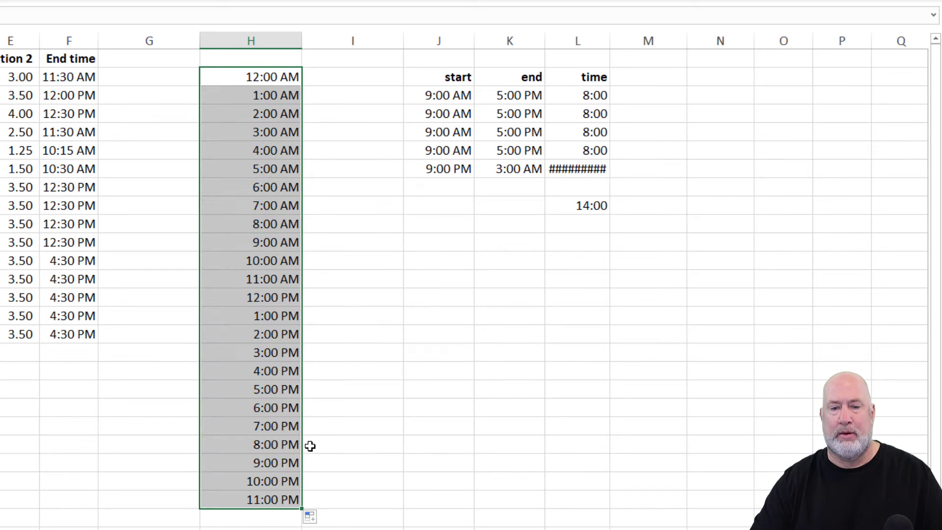
pyautogui.hotkey('ctrl', 'c')
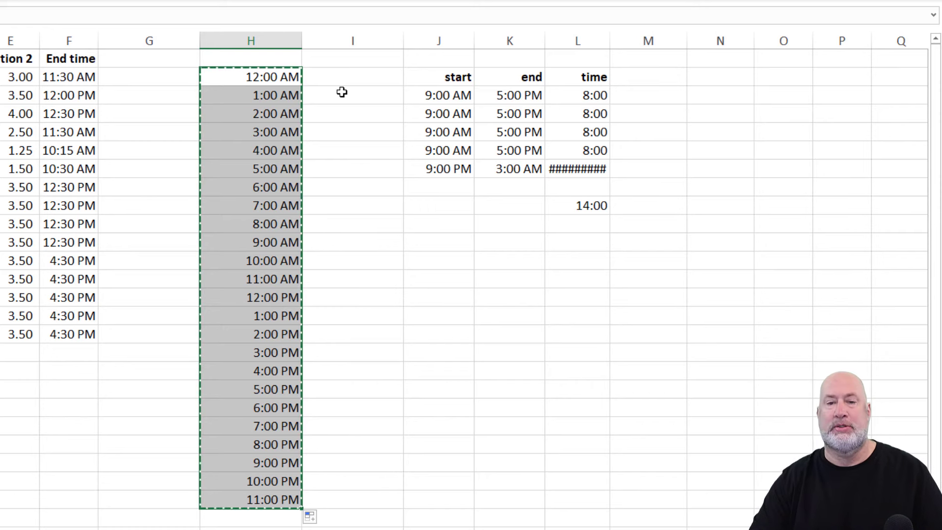
pyautogui.click(354, 79)
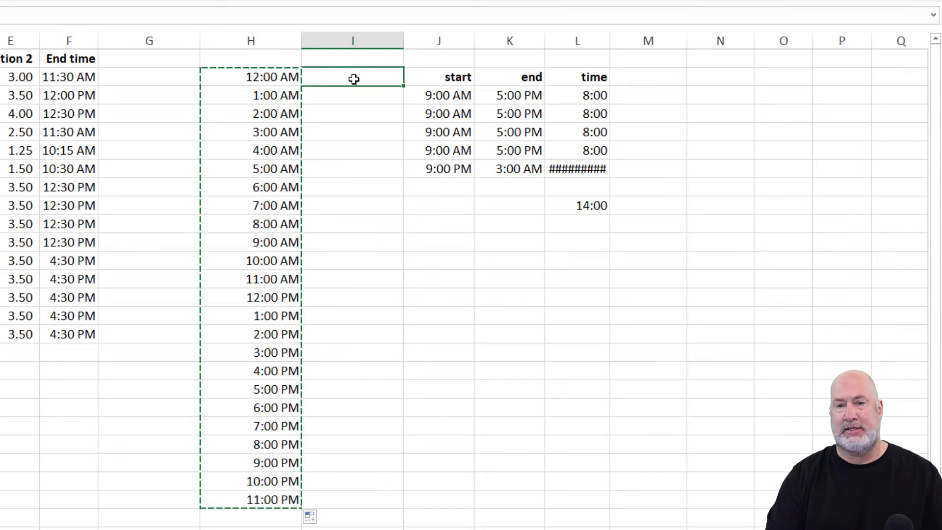
pyautogui.hotkey('ctrl', 'v')
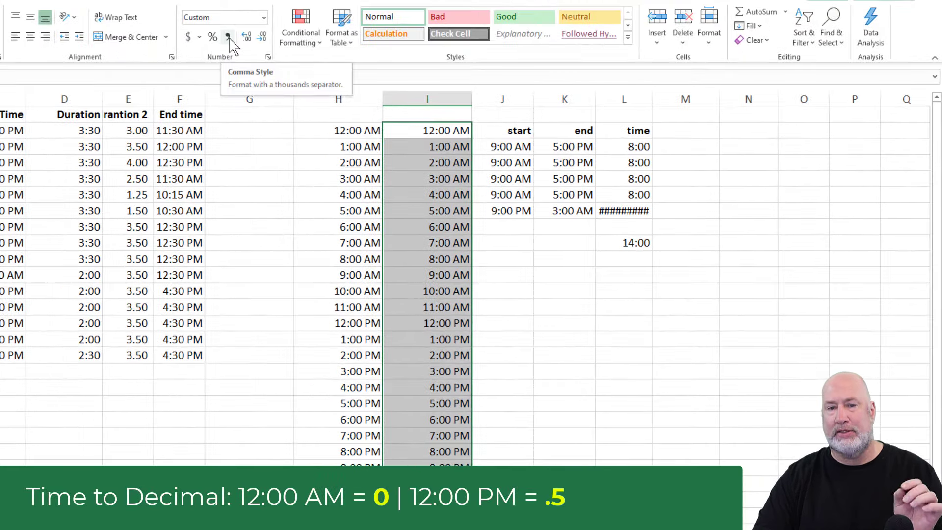
# Format column I in Comma Style with three decimals, so 12:00 PM shows 0.500
pyautogui.click(231, 38)
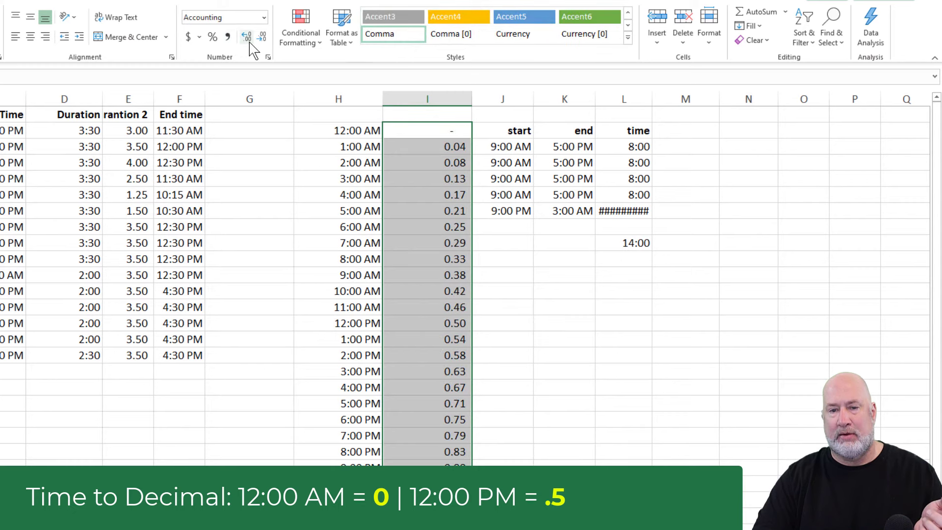
pyautogui.click(250, 40)
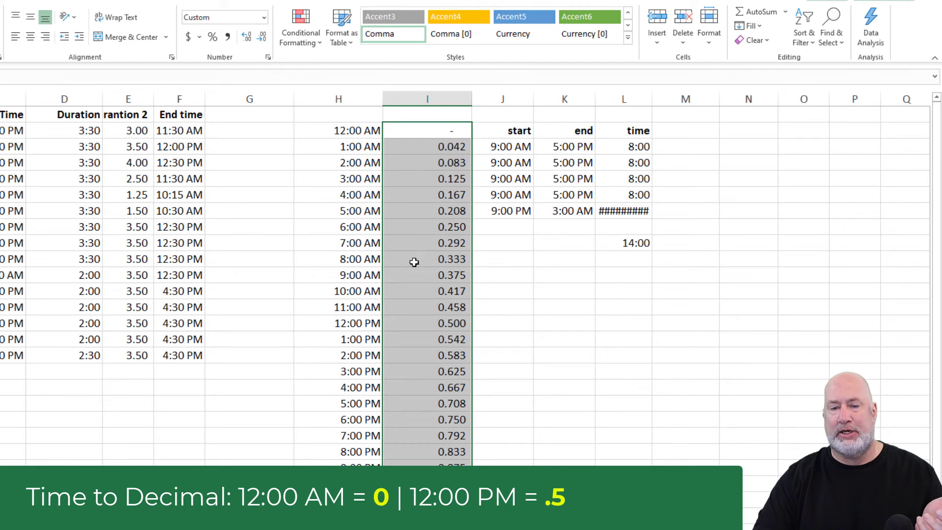
pyautogui.click(444, 324)
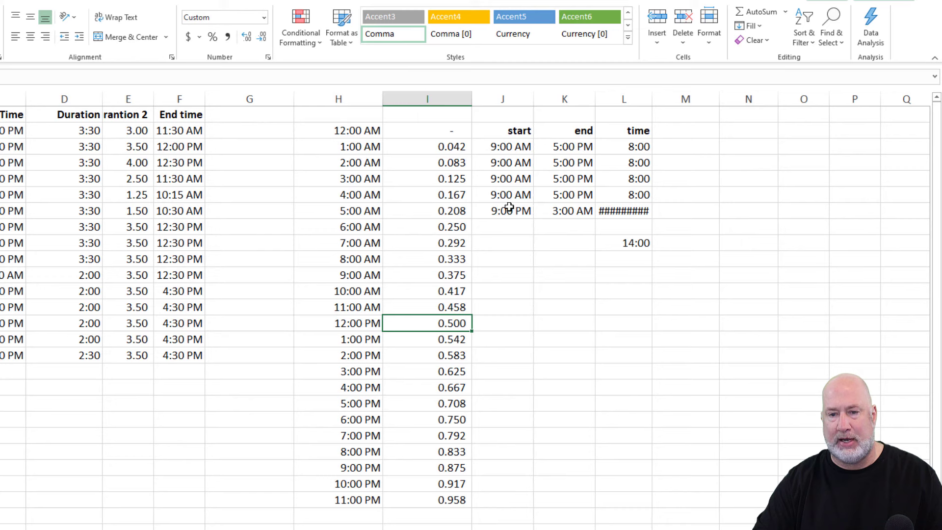
pyautogui.moveTo(509, 207); pyautogui.dragTo(551, 212)
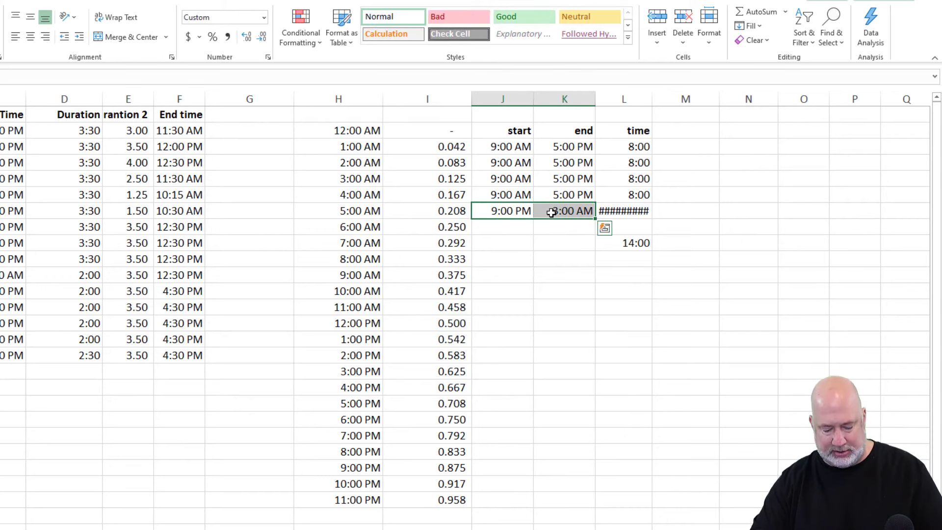
pyautogui.hotkey('ctrl', 'c')
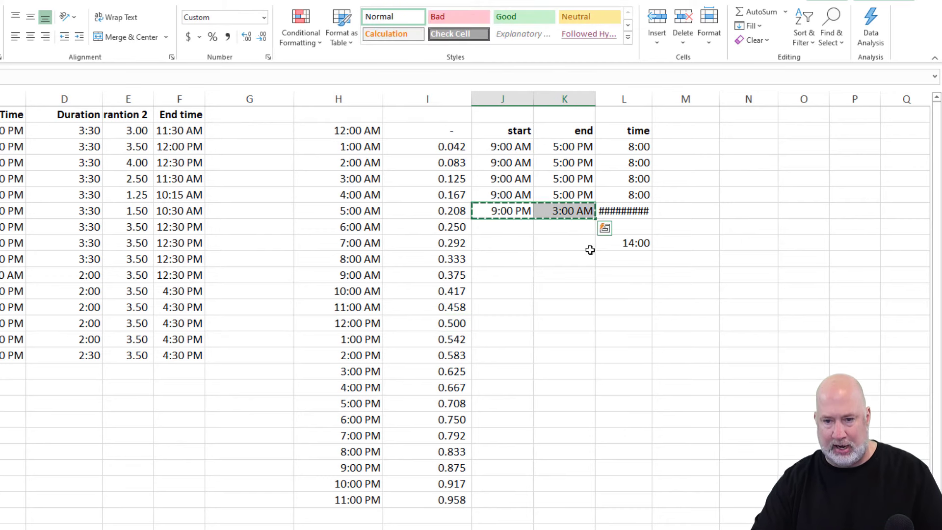
pyautogui.click(515, 312)
pyautogui.hotkey('ctrl', 'v')
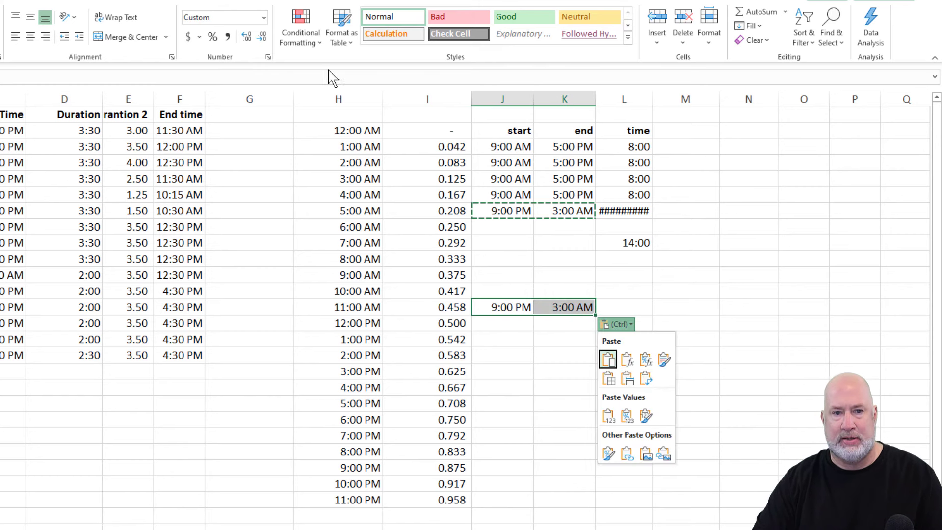
pyautogui.click(227, 37)
pyautogui.click(227, 37)
pyautogui.click(247, 37)
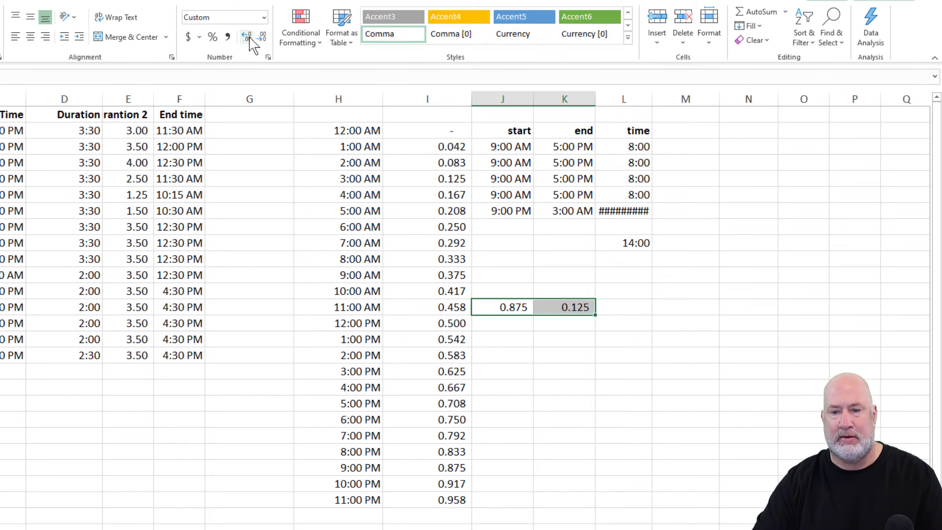
pyautogui.click(552, 308)
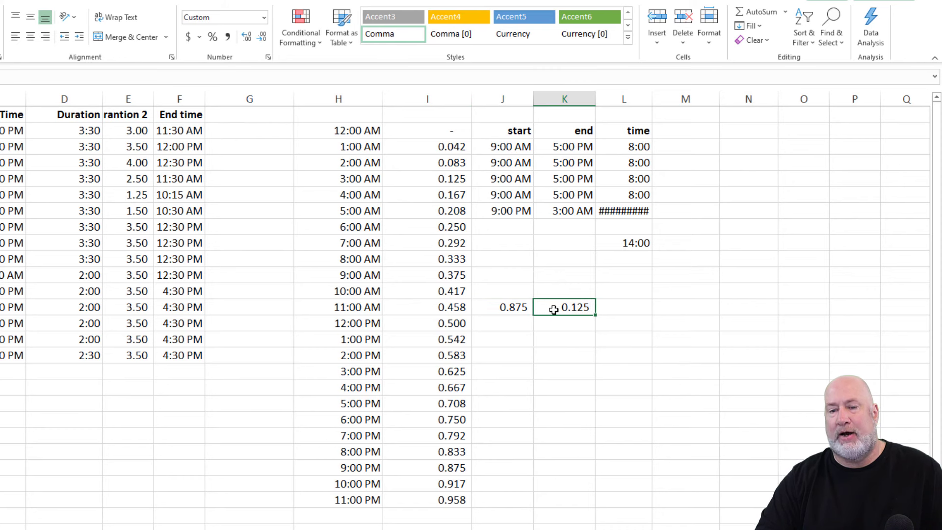
pyautogui.click(429, 180)
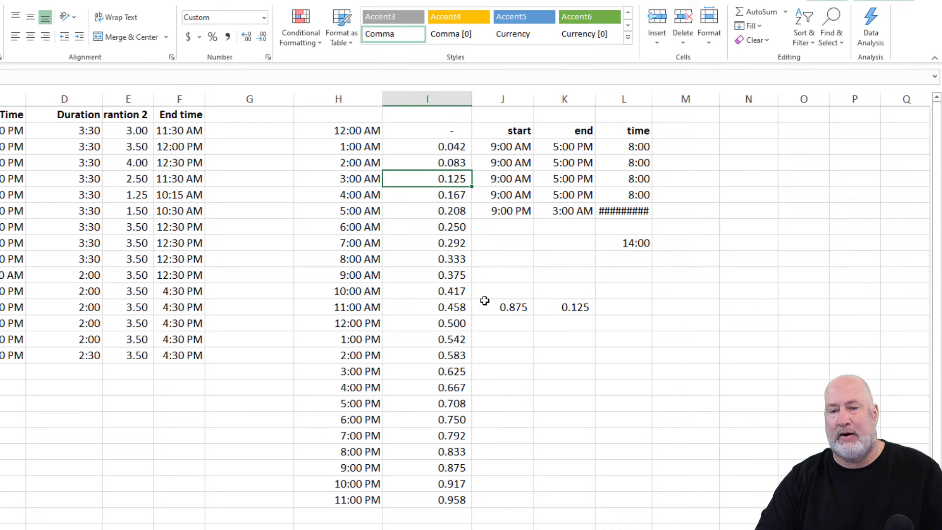
pyautogui.click(508, 308)
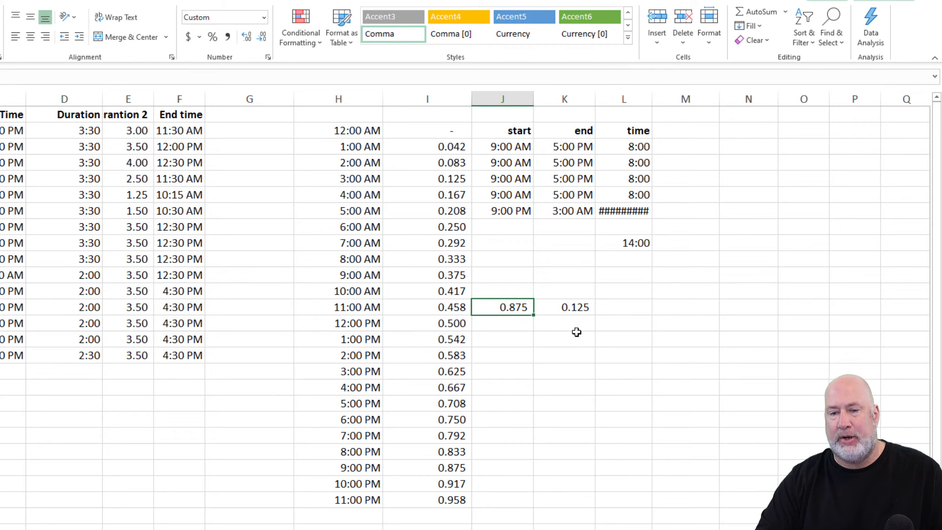
pyautogui.press('Right')
pyautogui.press('Right')
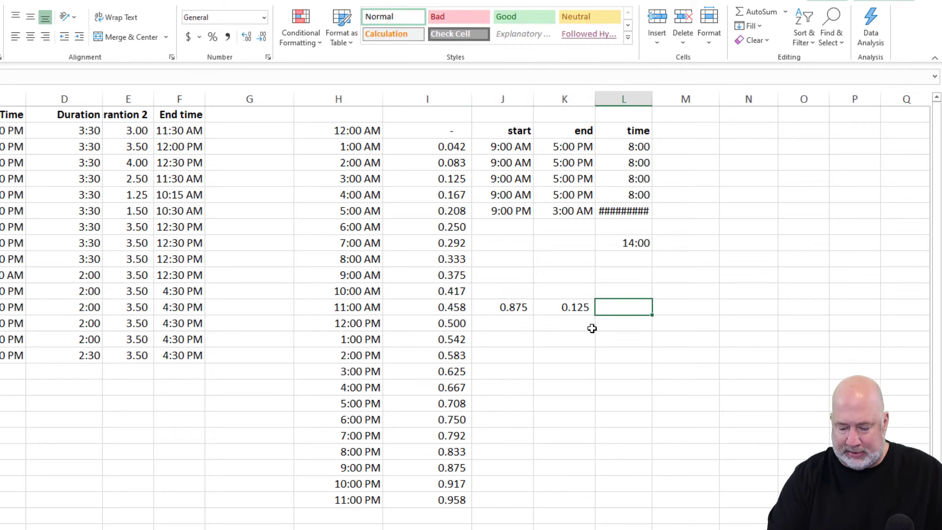
pyautogui.write('=')
pyautogui.press('Left')
pyautogui.write('-')
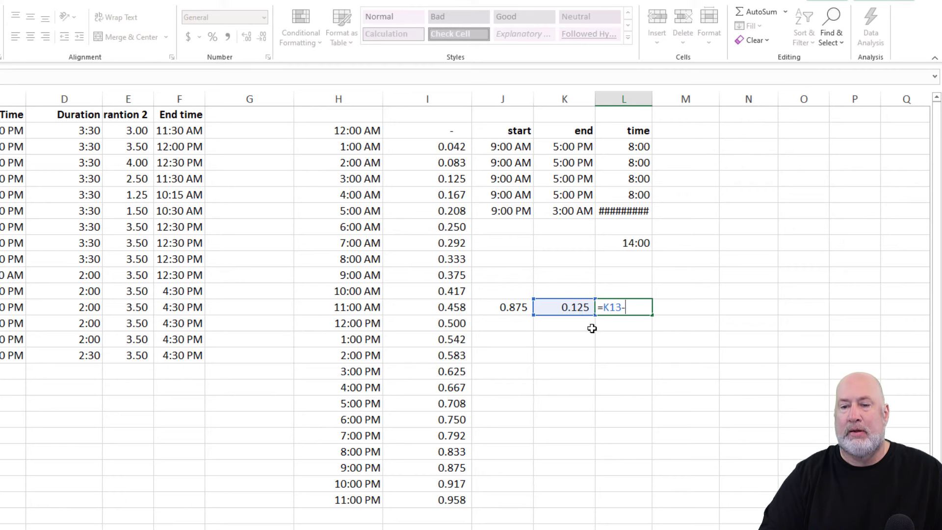
pyautogui.press('Left')
pyautogui.press('Left')
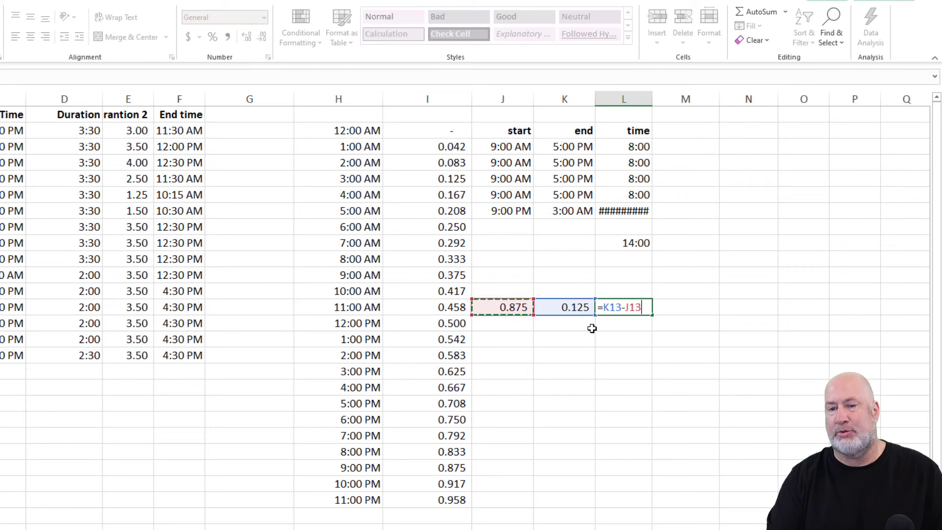
pyautogui.hotkey('ctrl', 'Return')
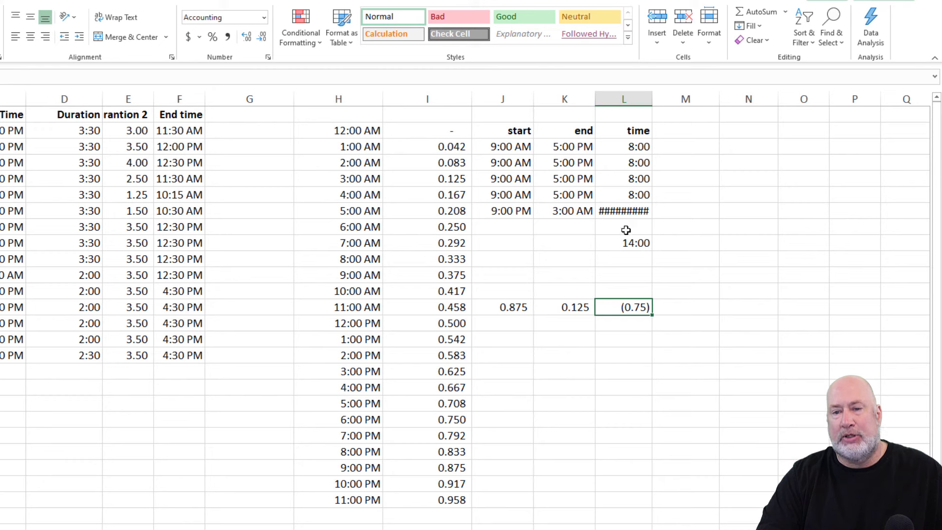
pyautogui.click(616, 214)
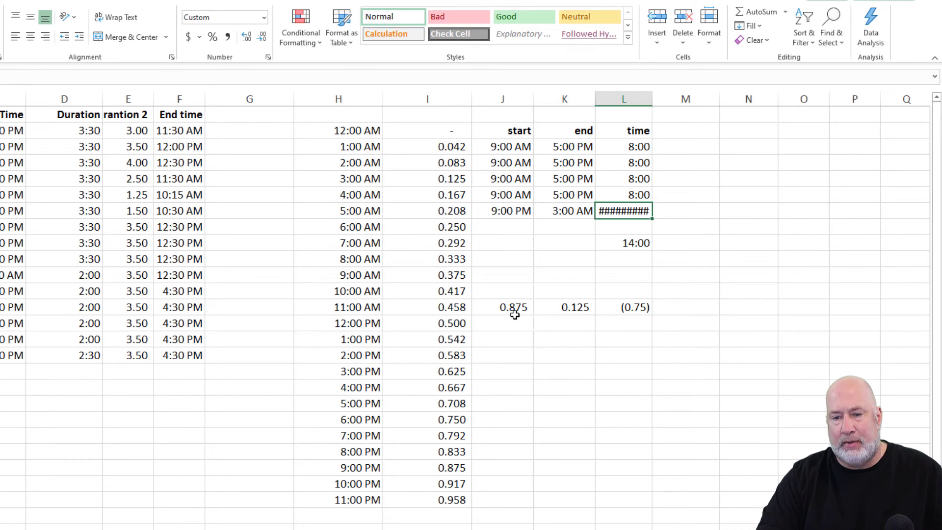
pyautogui.moveTo(514, 306); pyautogui.dragTo(619, 305)
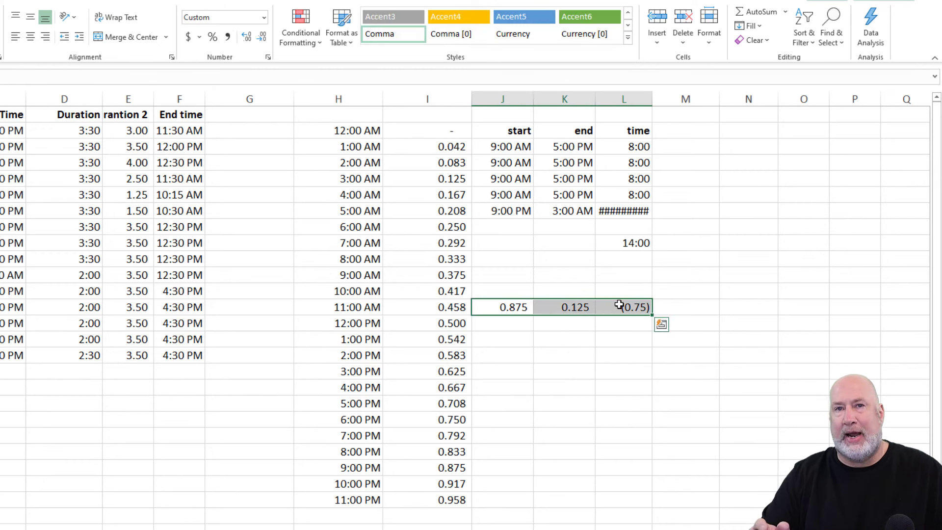
pyautogui.press('Delete')
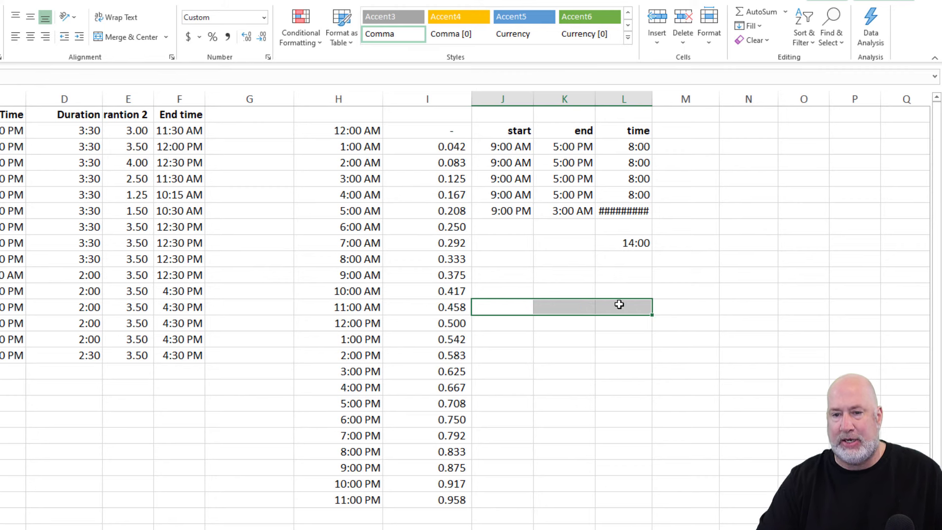
# Change the overnight shift's hours formula in L7 to =K7+1-J7, giving 6:00
pyautogui.click(634, 207)
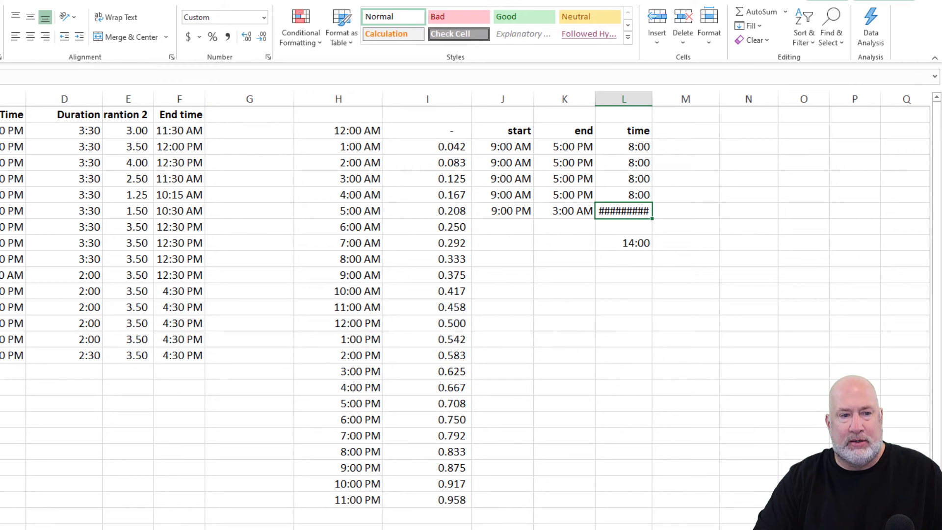
pyautogui.press('F2')
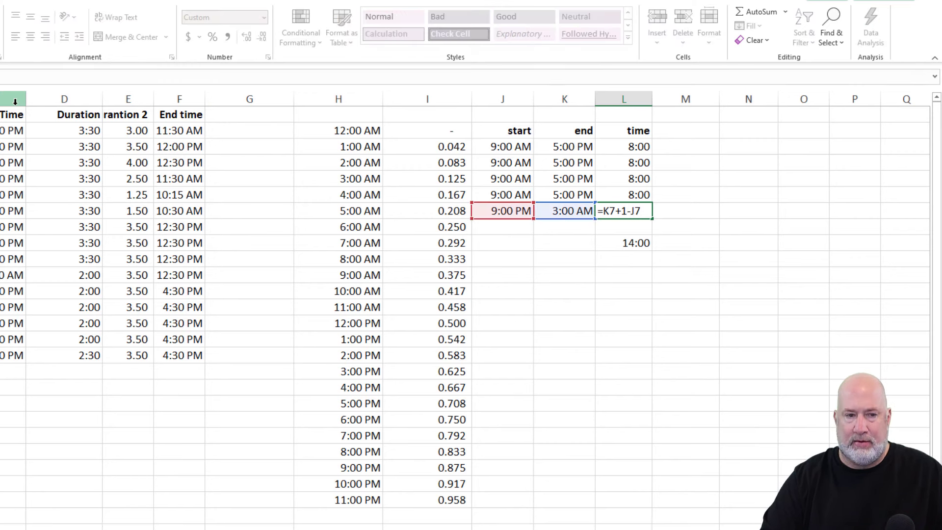
pyautogui.write('+1')
pyautogui.hotkey('ctrl', 'Return')
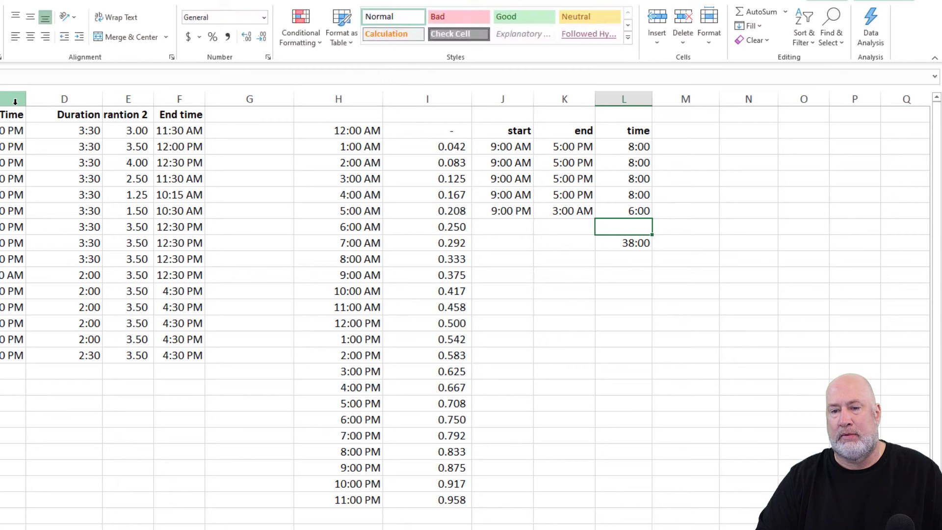
# Check the 6:00 overnight result and the 38:00 total, then move to an empty cell in column M
pyautogui.press('Left')
pyautogui.press('Left')
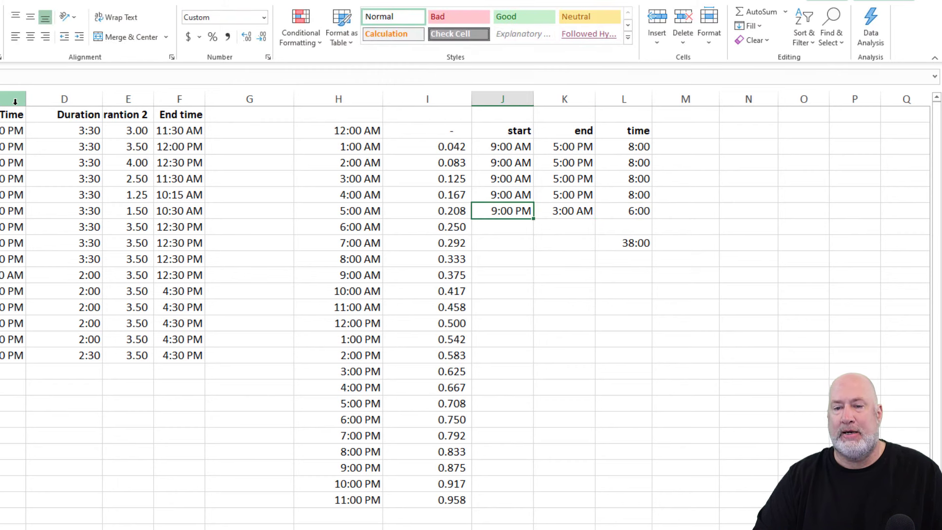
pyautogui.press('Right')
pyautogui.press('Right')
pyautogui.press('Down')
pyautogui.press('Down')
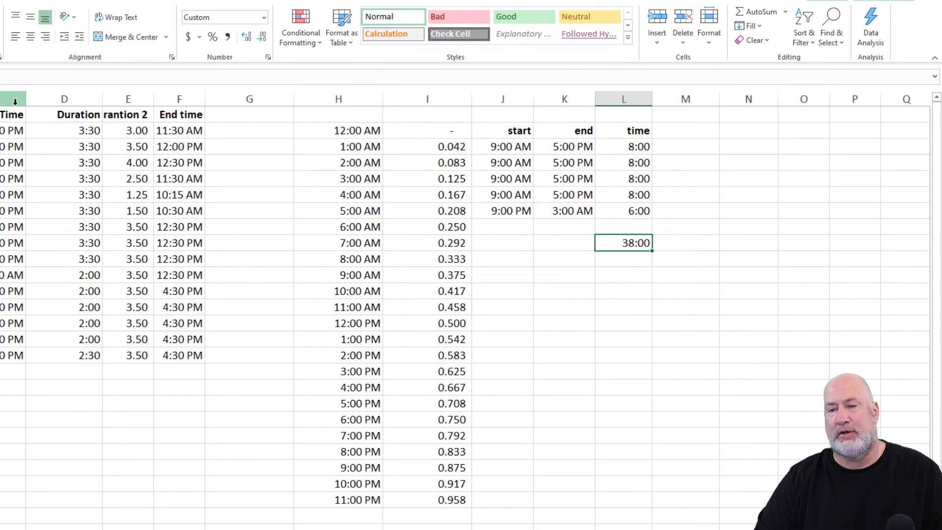
pyautogui.press('Up')
pyautogui.press('Down')
pyautogui.press('Down')
pyautogui.press('Down')
pyautogui.press('Down')
pyautogui.press('Down')
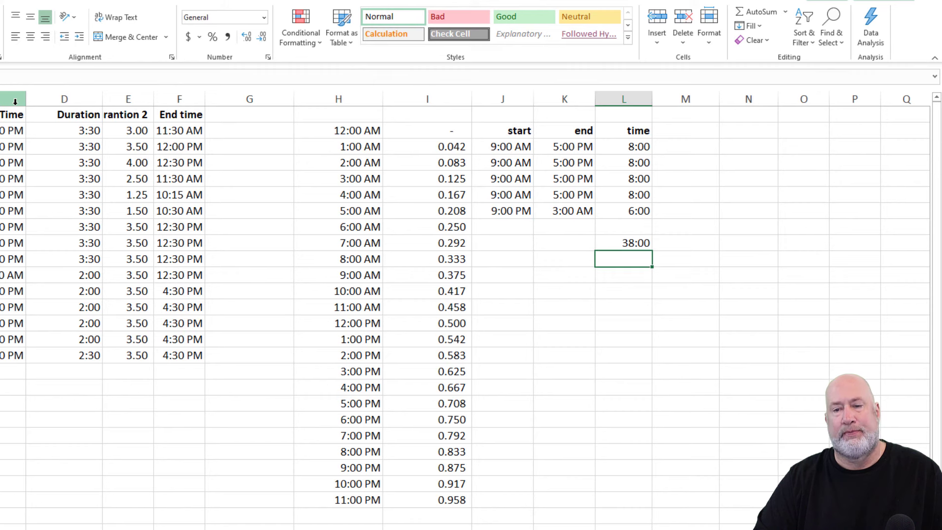
pyautogui.press('Right')
pyautogui.press('Up')
pyautogui.press('Up')
pyautogui.press('Up')
pyautogui.press('Down')
pyautogui.press('Down')
pyautogui.press('Down')
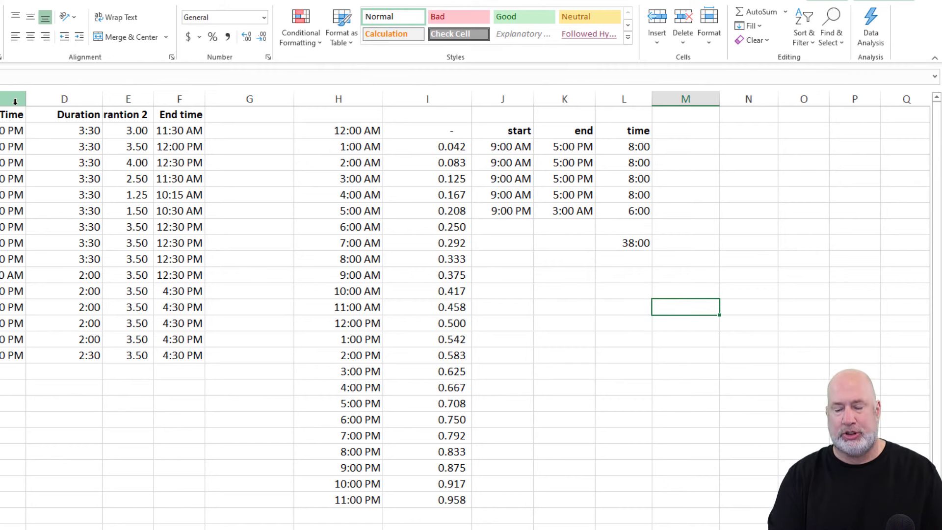
# Insert the current time, 7:55 AM, into M13 with Ctrl+Shift+;
pyautogui.hotkey('ctrl', 'shift', ';')
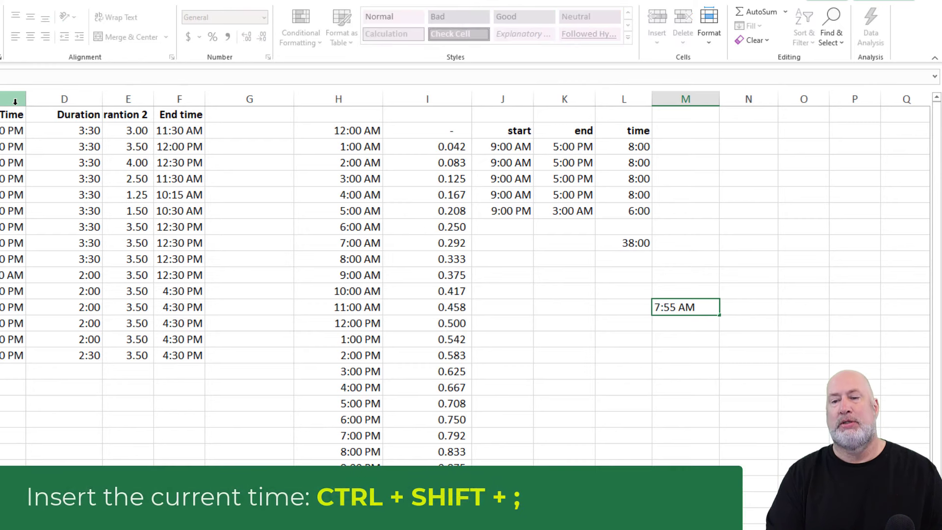
pyautogui.press('Return')
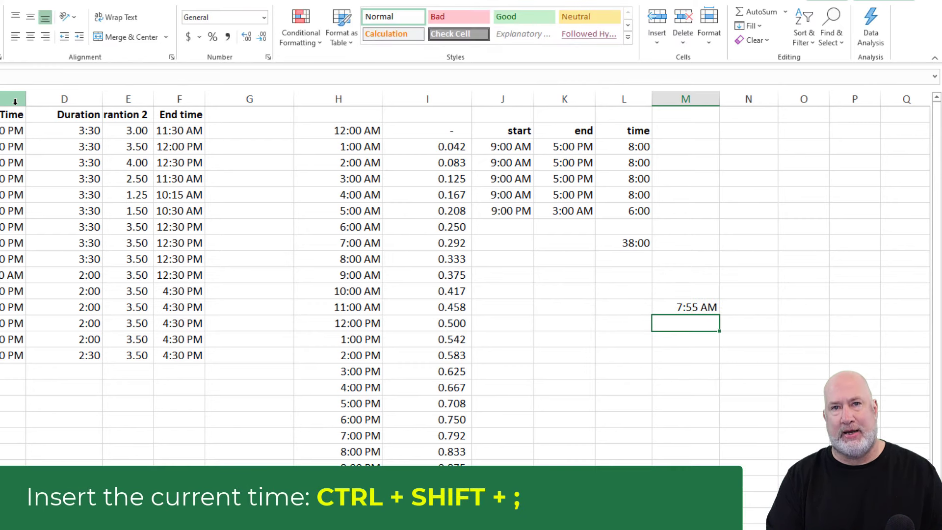